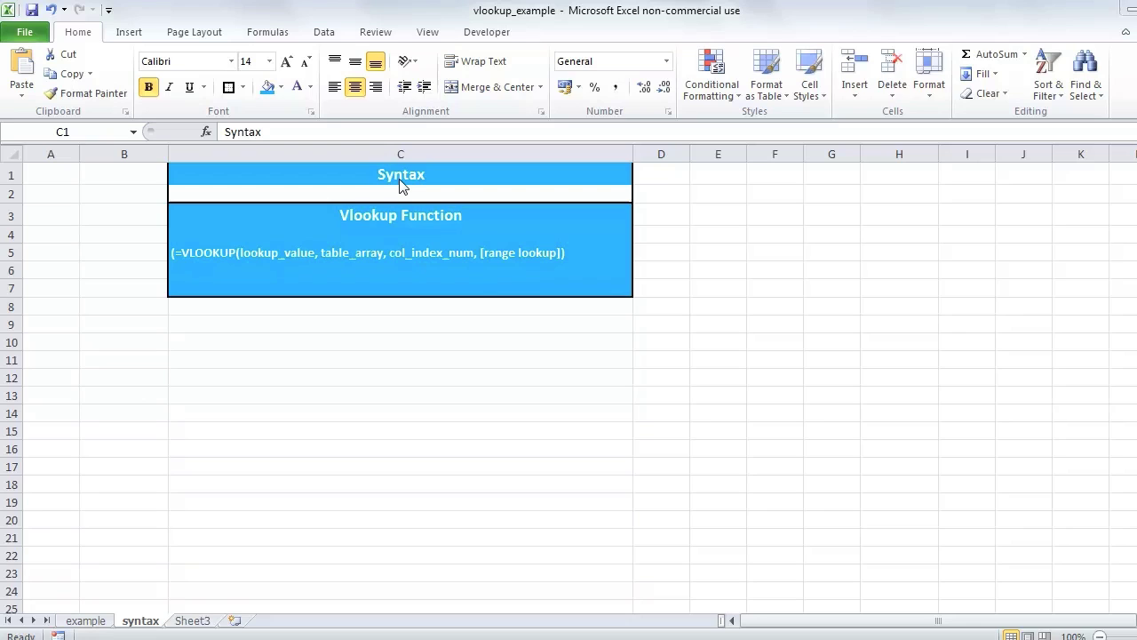
Examine the VLOOKUP syntax in cell C5, relating the lookup value and table array arguments to ranges on the sheet
click(374, 217)
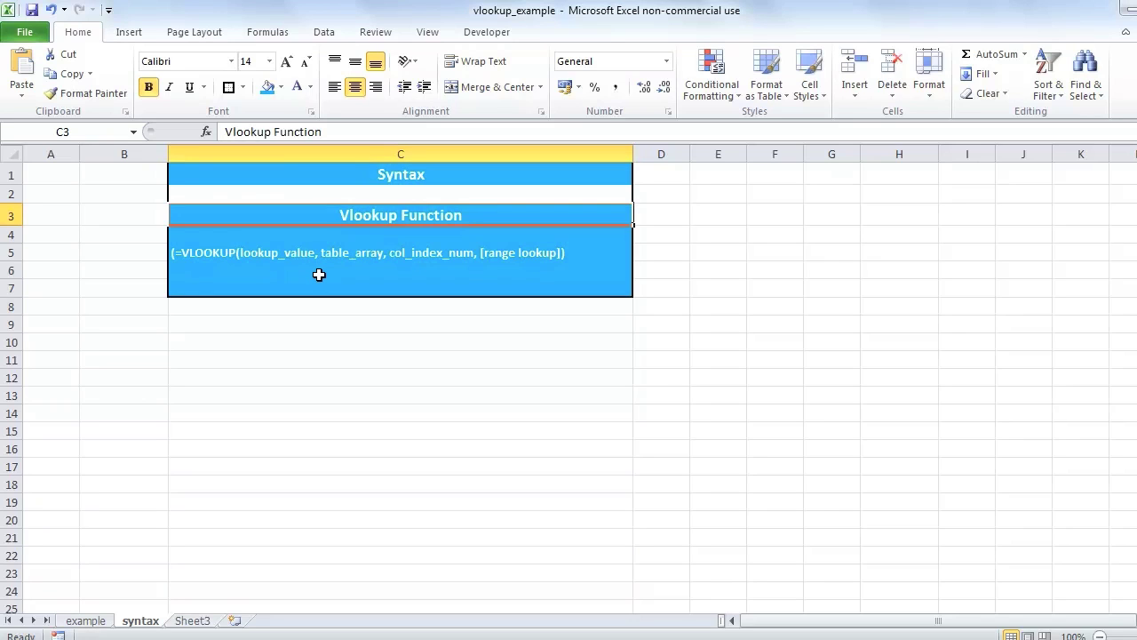
click(346, 255)
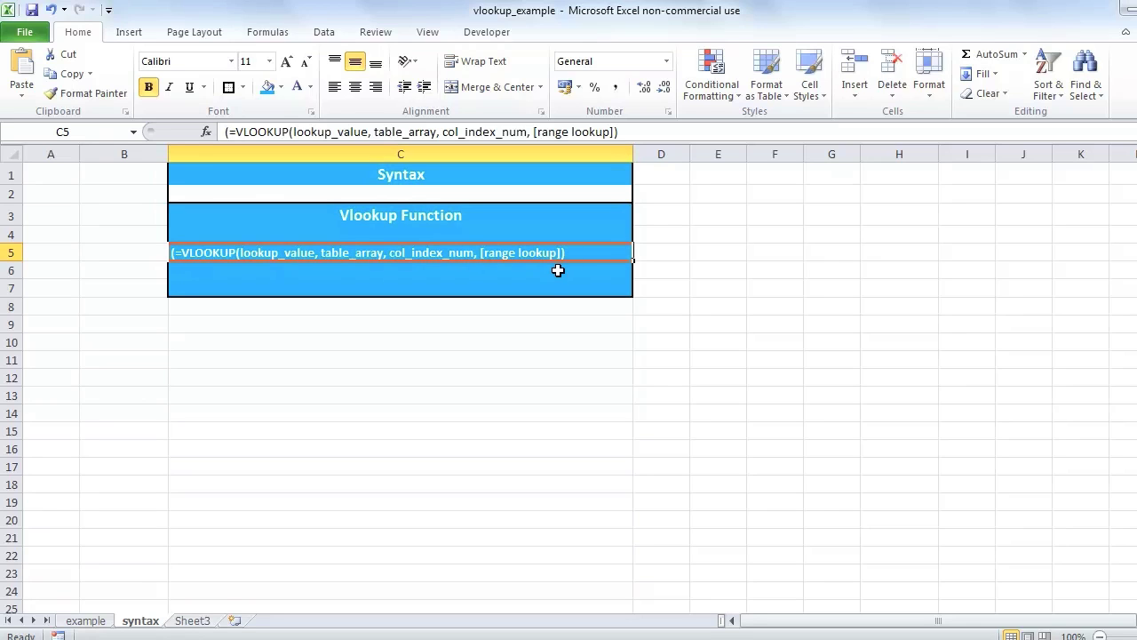
click(238, 302)
click(264, 257)
click(358, 210)
drag(721, 191, 723, 518)
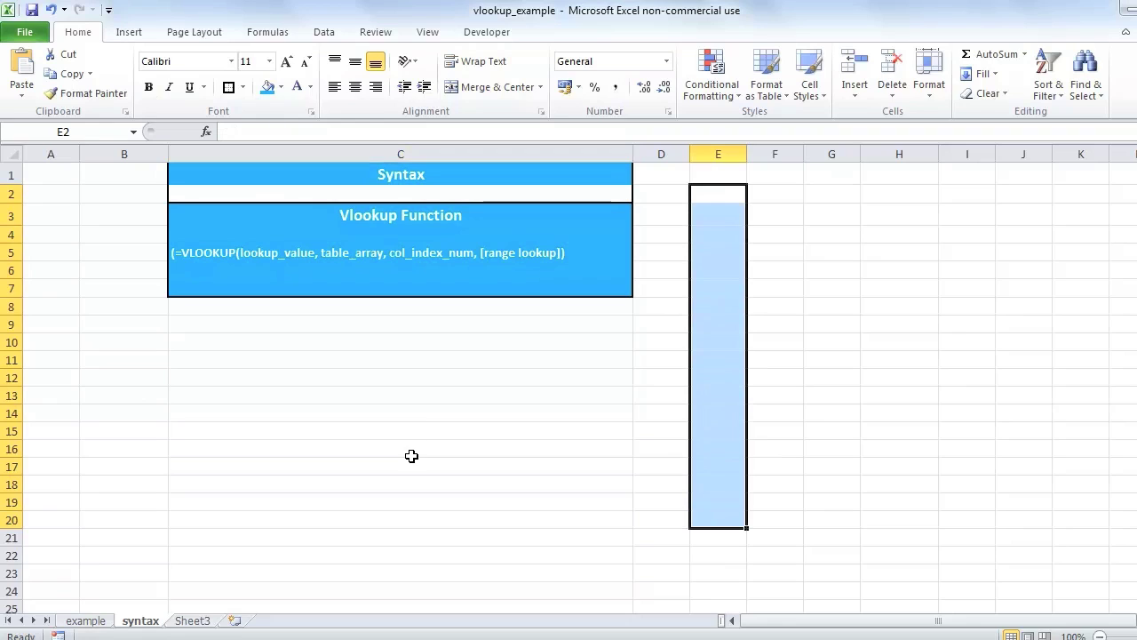
click(301, 254)
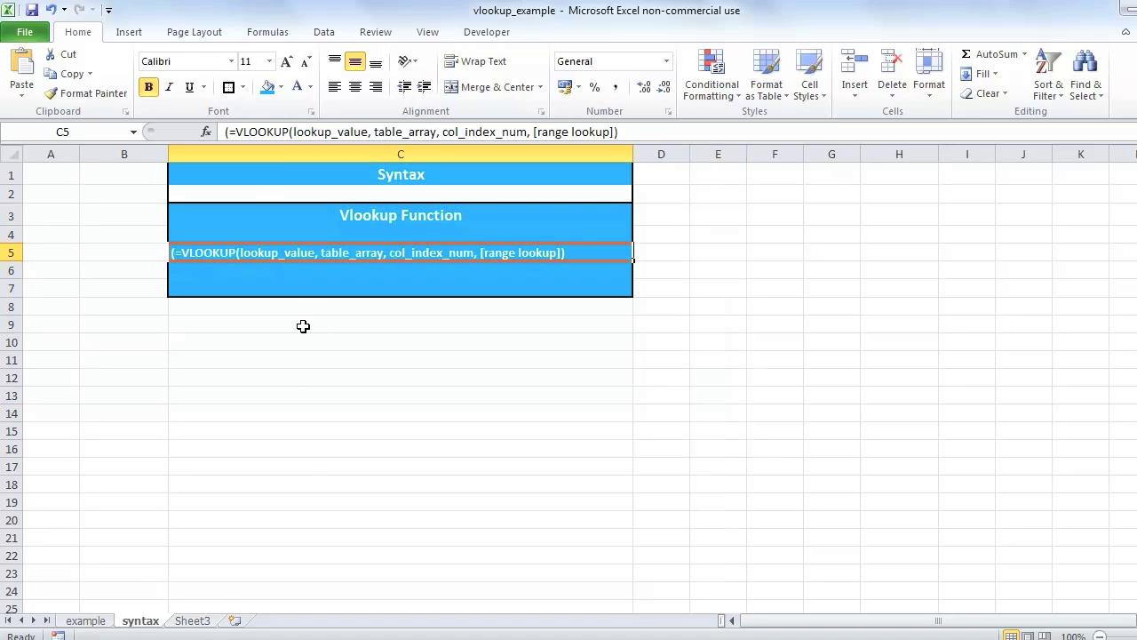
drag(302, 312, 295, 529)
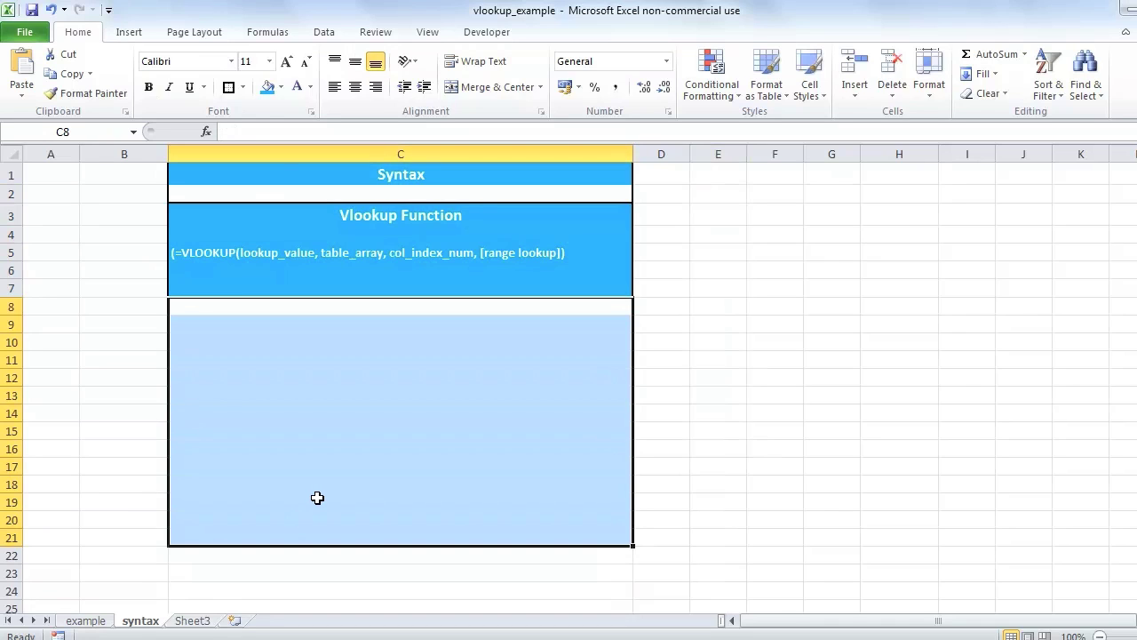
click(364, 254)
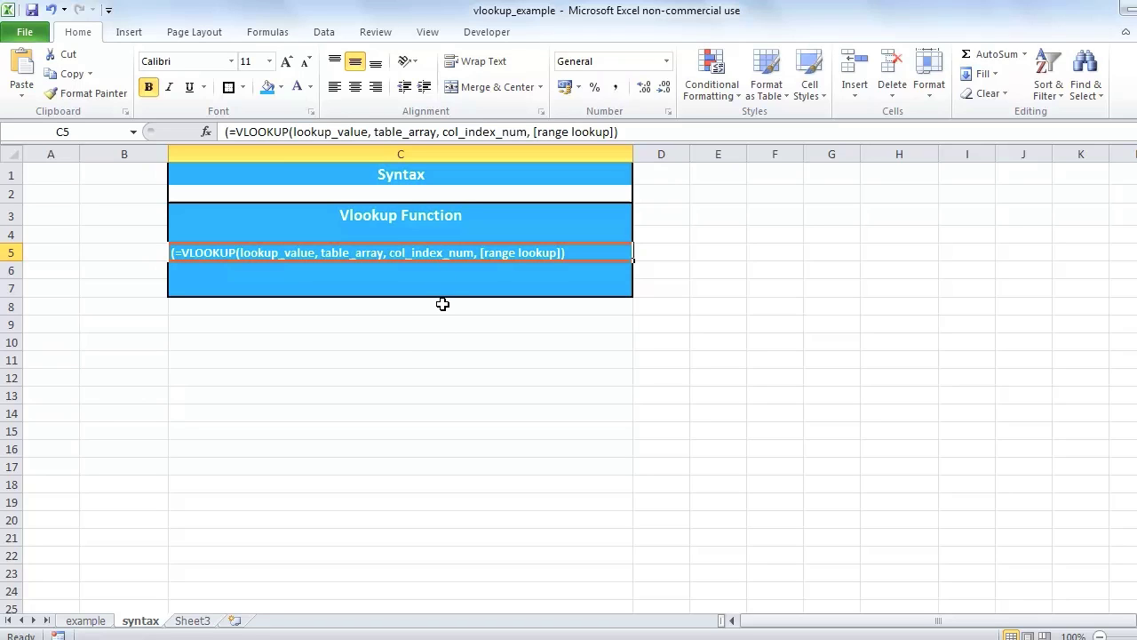
Highlight the col_index_num and range lookup arguments within the syntax text in cell C5 to study them
double_click(421, 253)
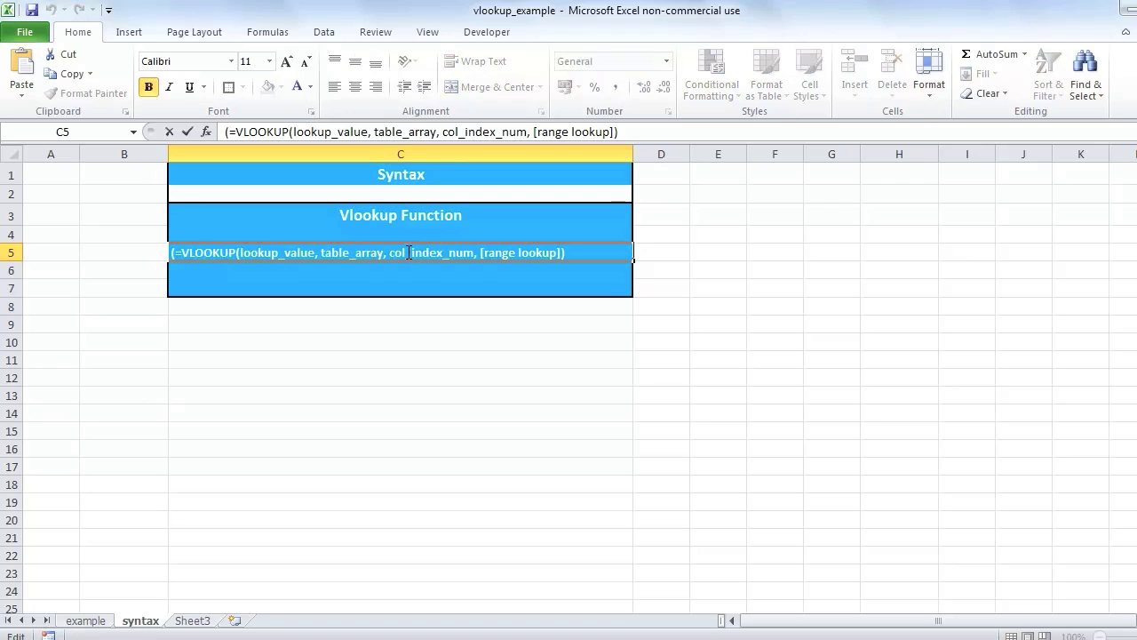
drag(390, 251, 569, 258)
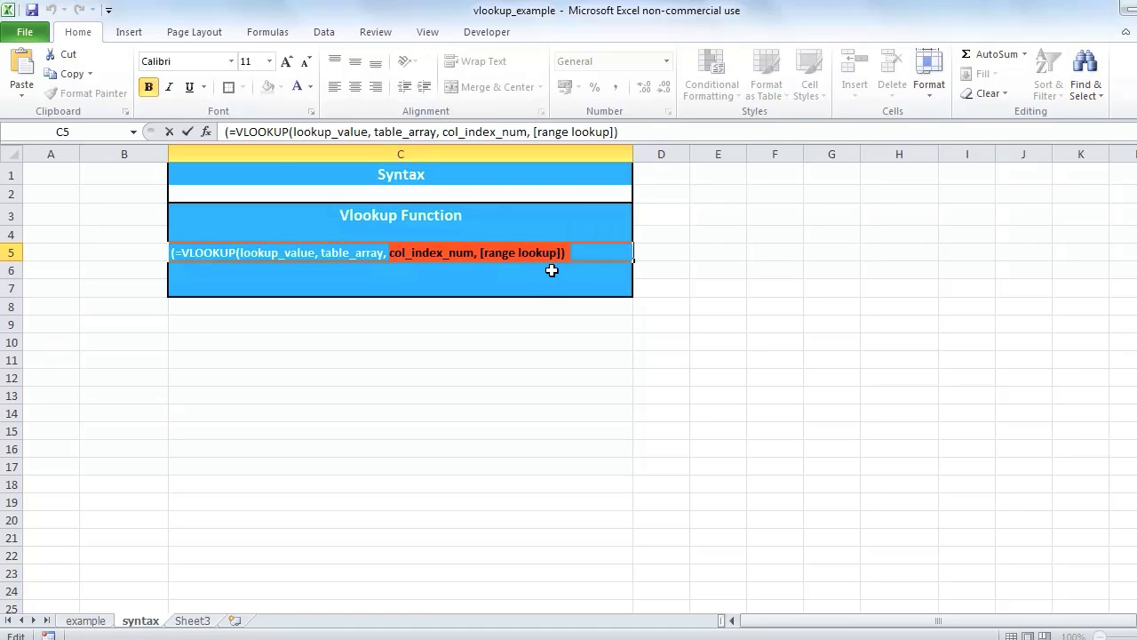
click(551, 272)
double_click(490, 254)
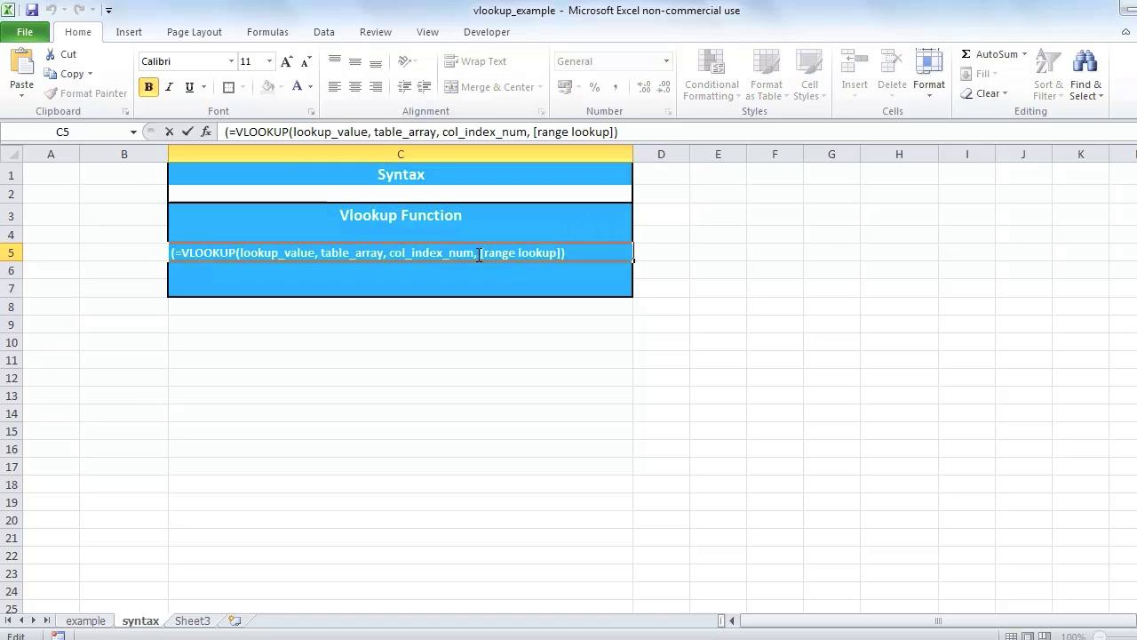
drag(480, 254, 572, 252)
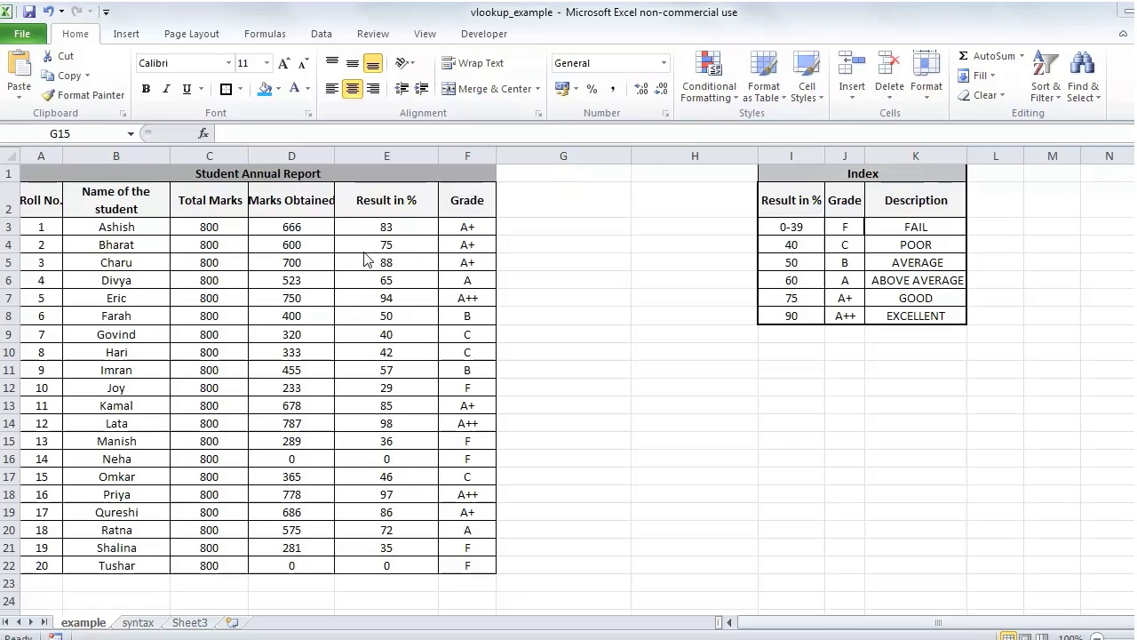
On the example sheet, review the report's Grade column and the Index table's Description column
click(475, 204)
drag(475, 211, 480, 575)
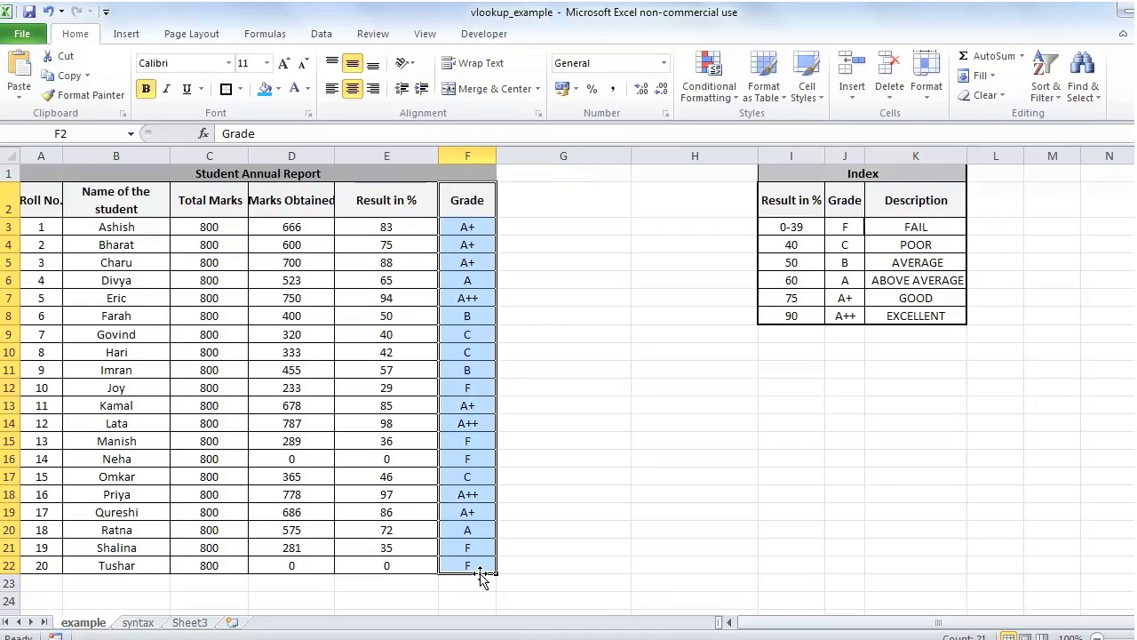
drag(916, 201, 916, 316)
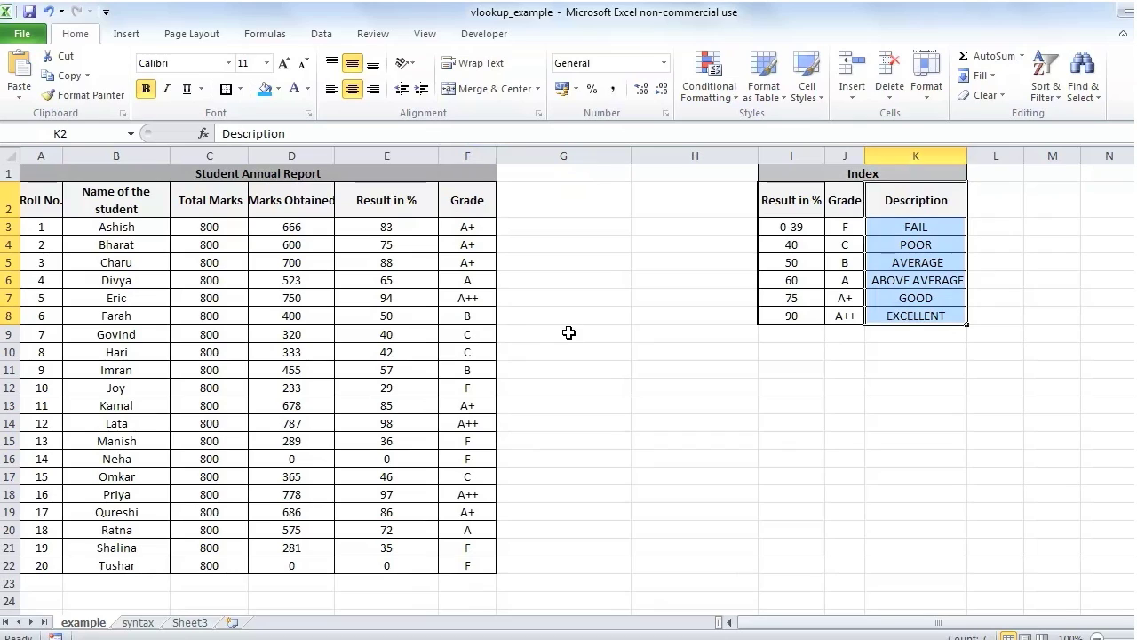
Enter the column header "Verbal Description" in cell G2, beside the Grade header
click(573, 206)
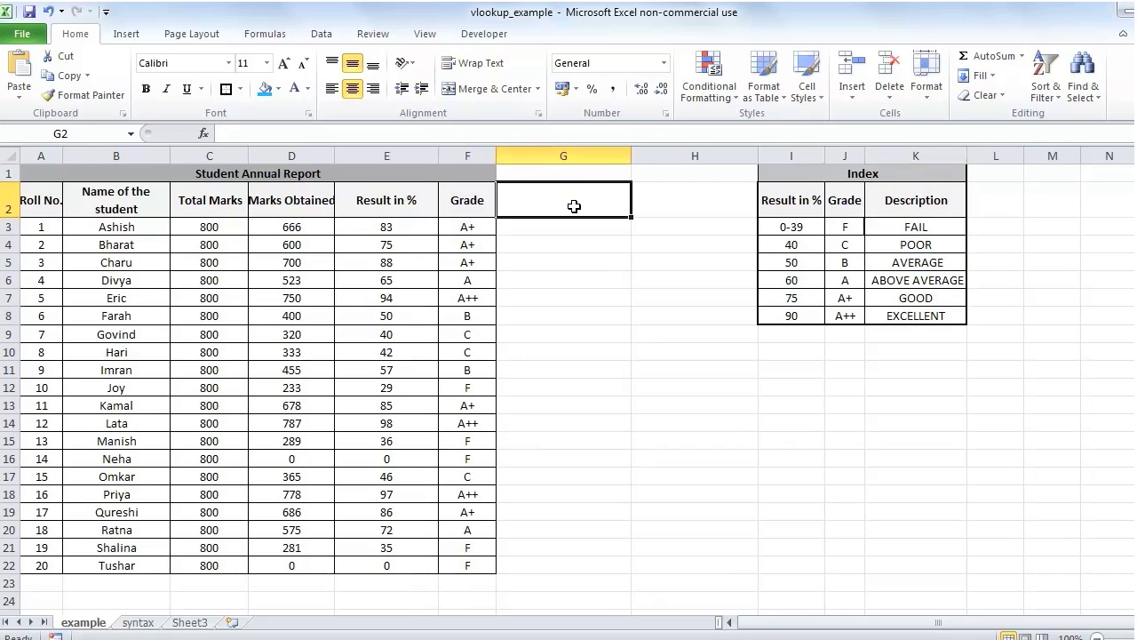
text(Descr)
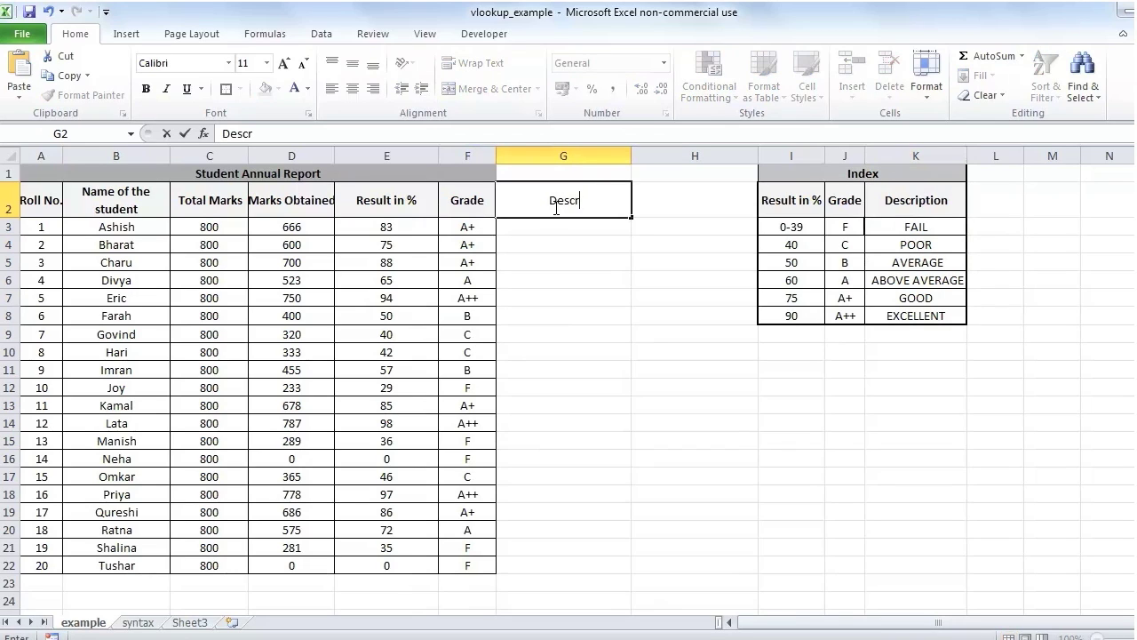
text(iptio)
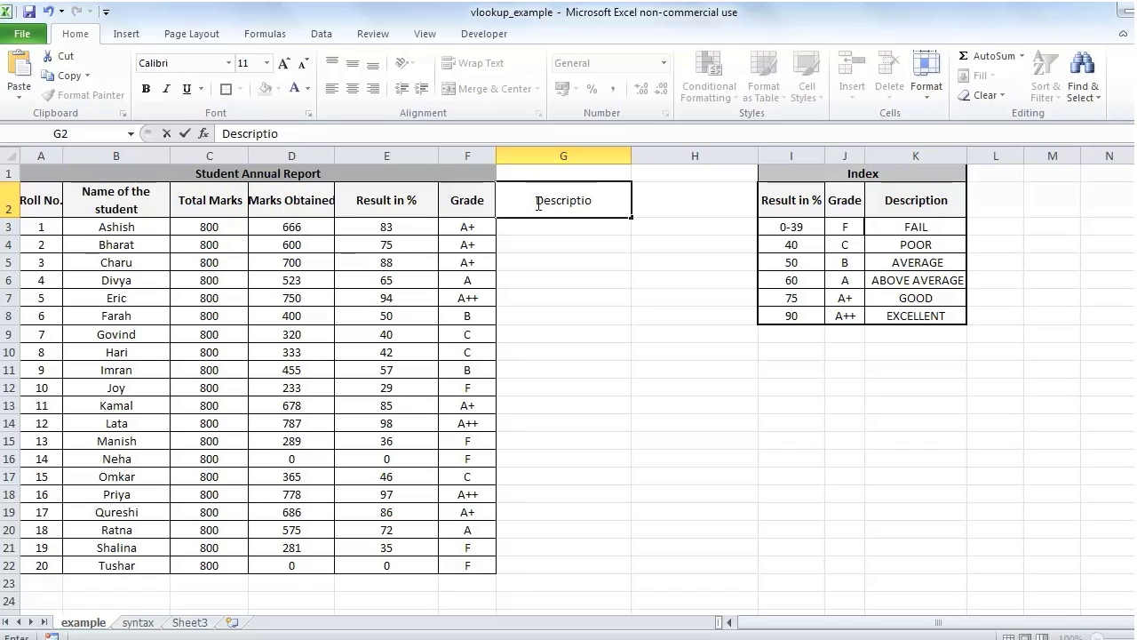
text(n)
click(533, 200)
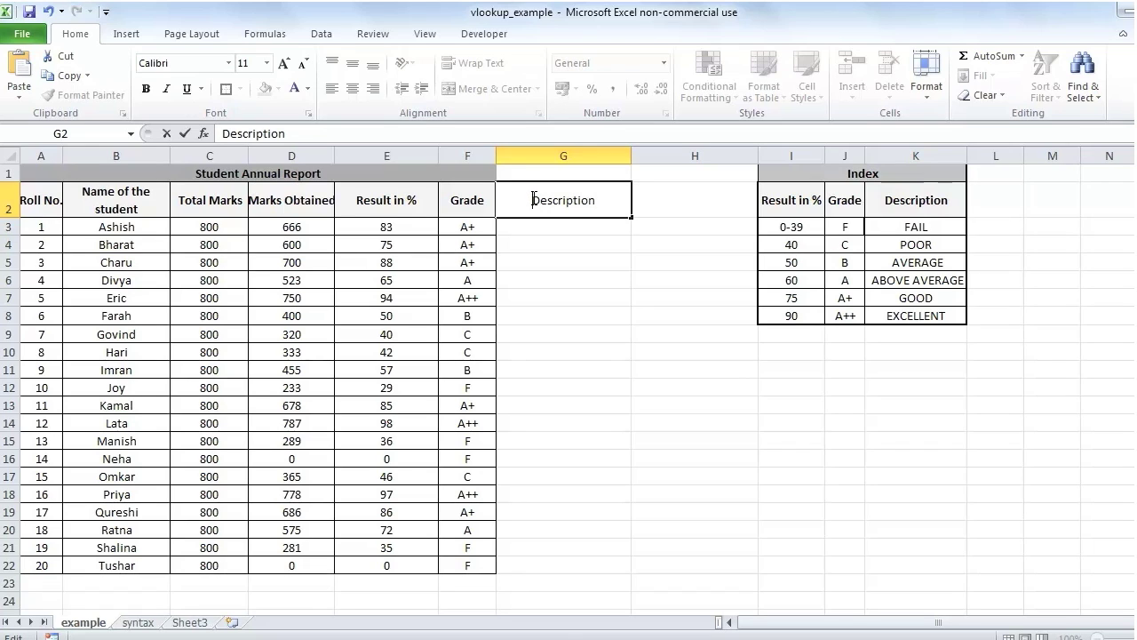
text(Verbal)
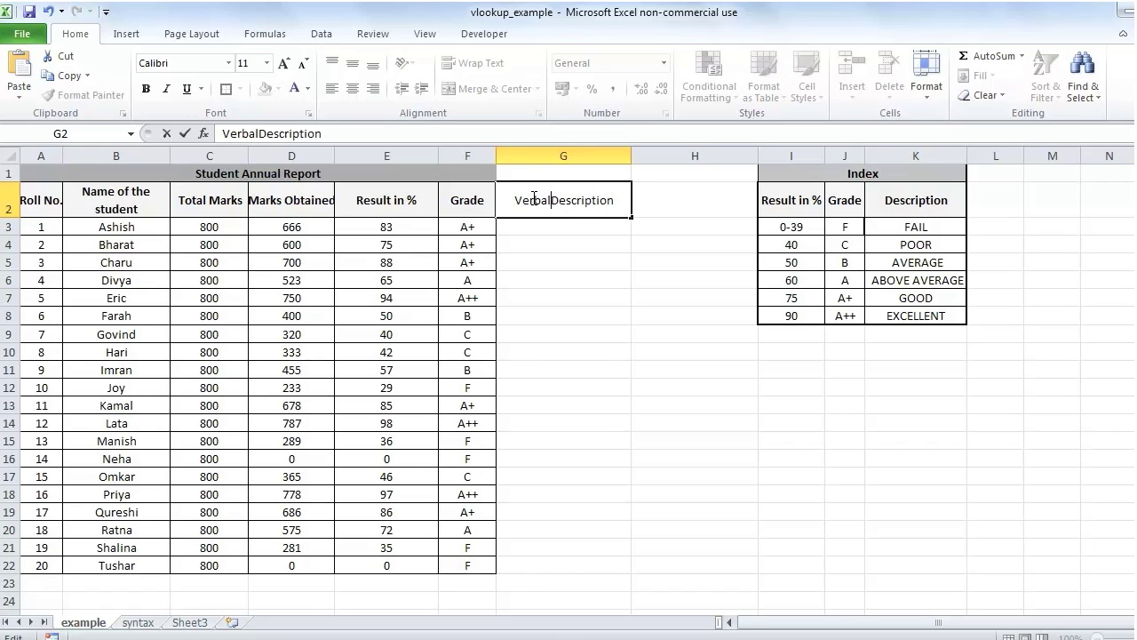
key(ctrl+Return)
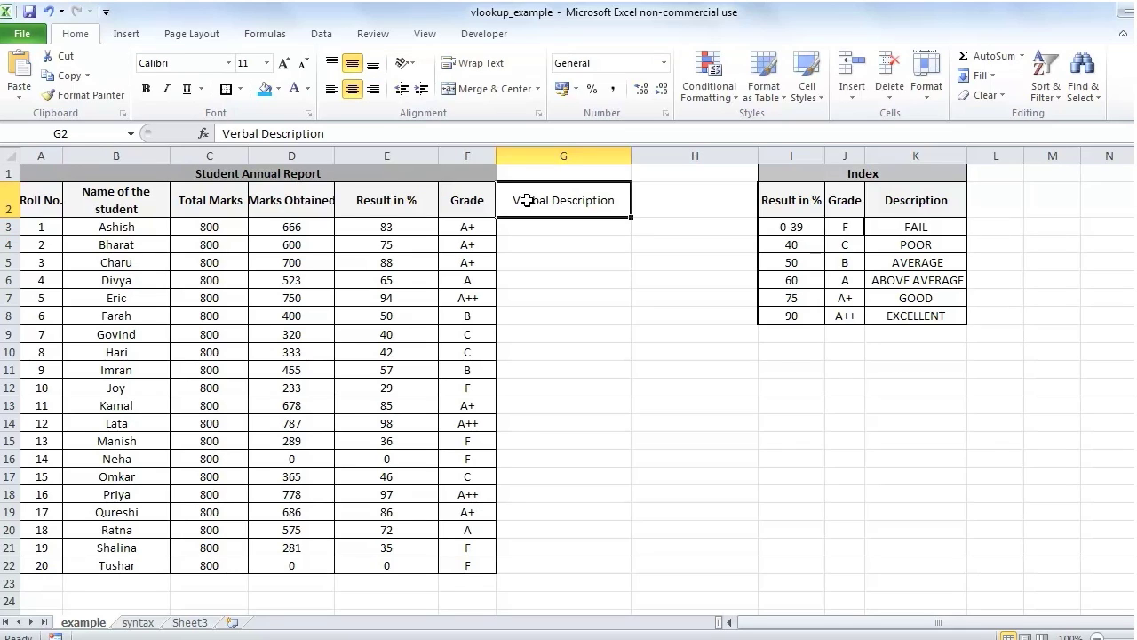
Begin a VLOOKUP formula in cell G3 with the grade in F3 as the lookup value
click(606, 221)
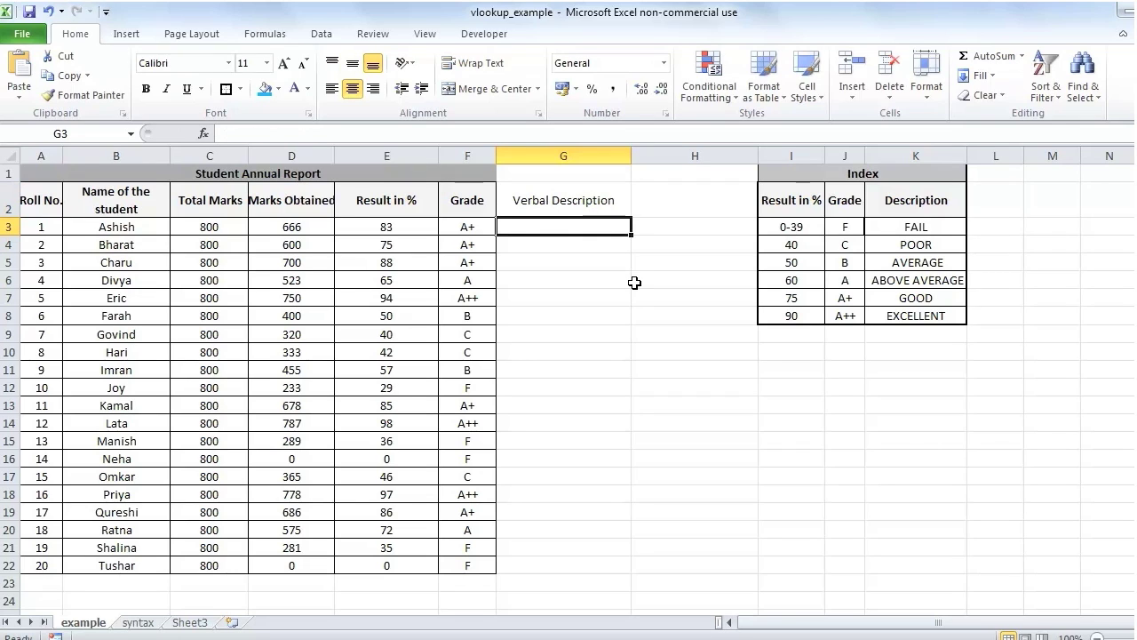
text(=vo)
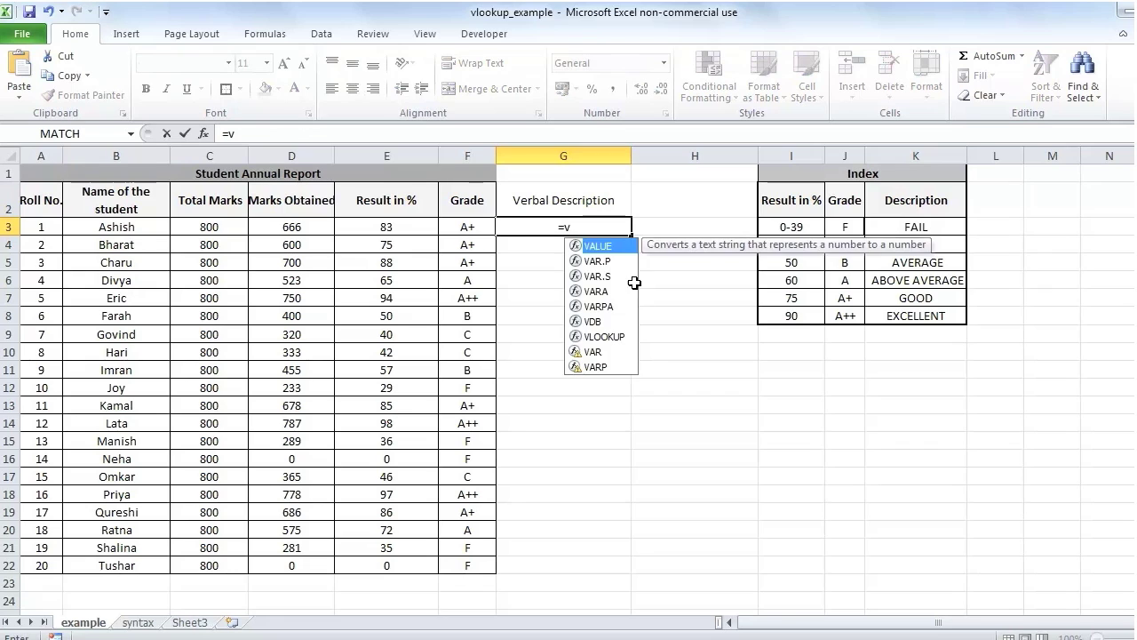
key(BackSpace)
text(ok)
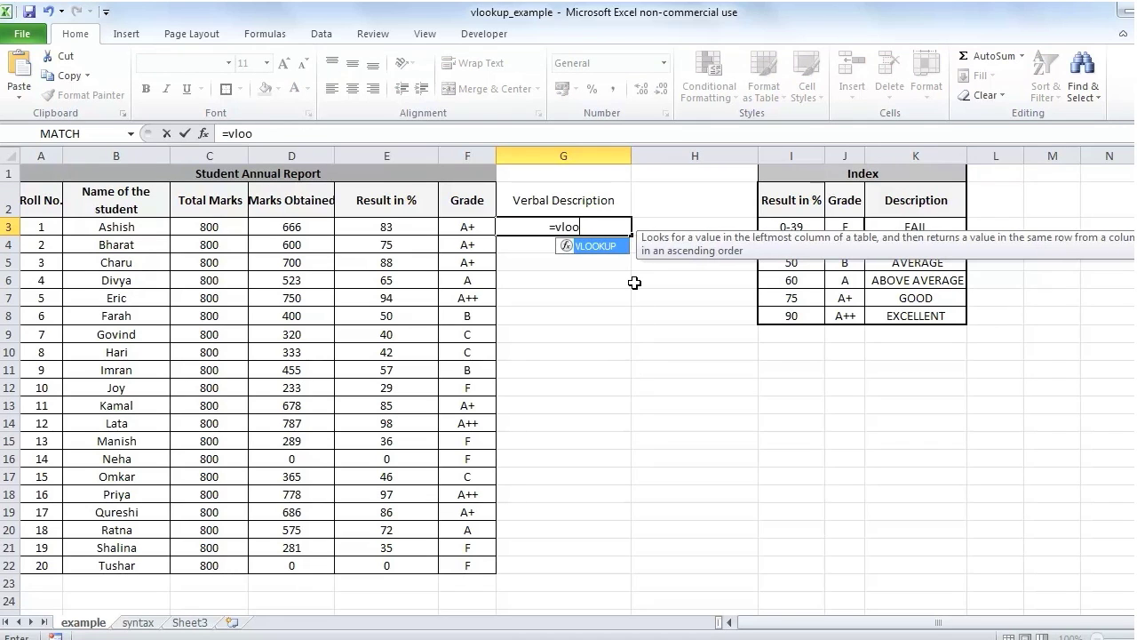
key(Tab)
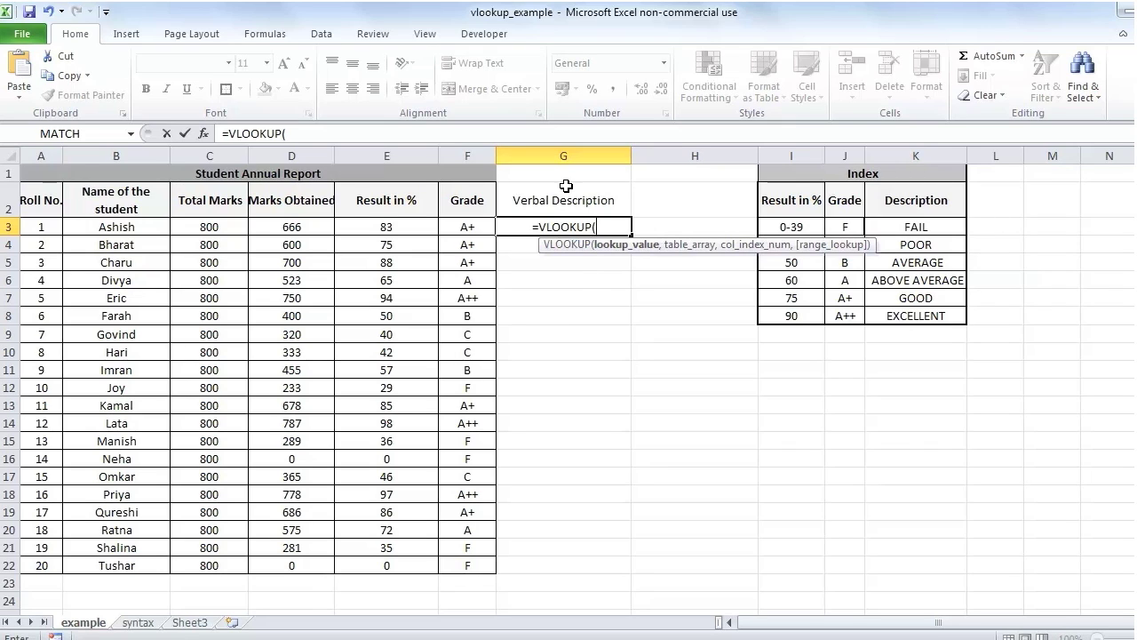
click(469, 226)
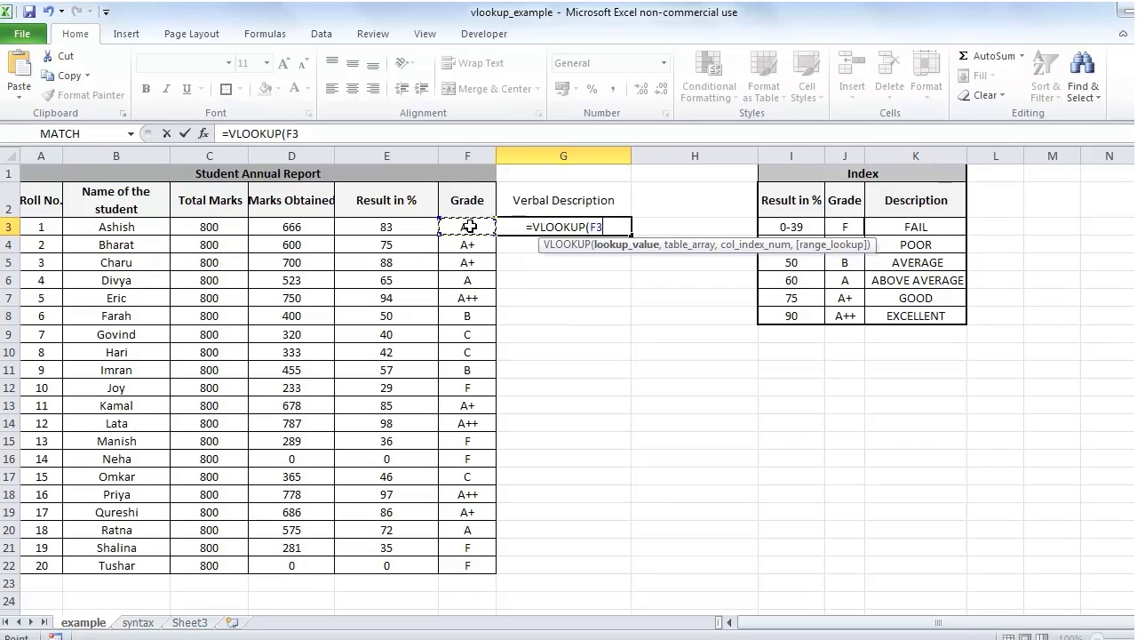
text(,)
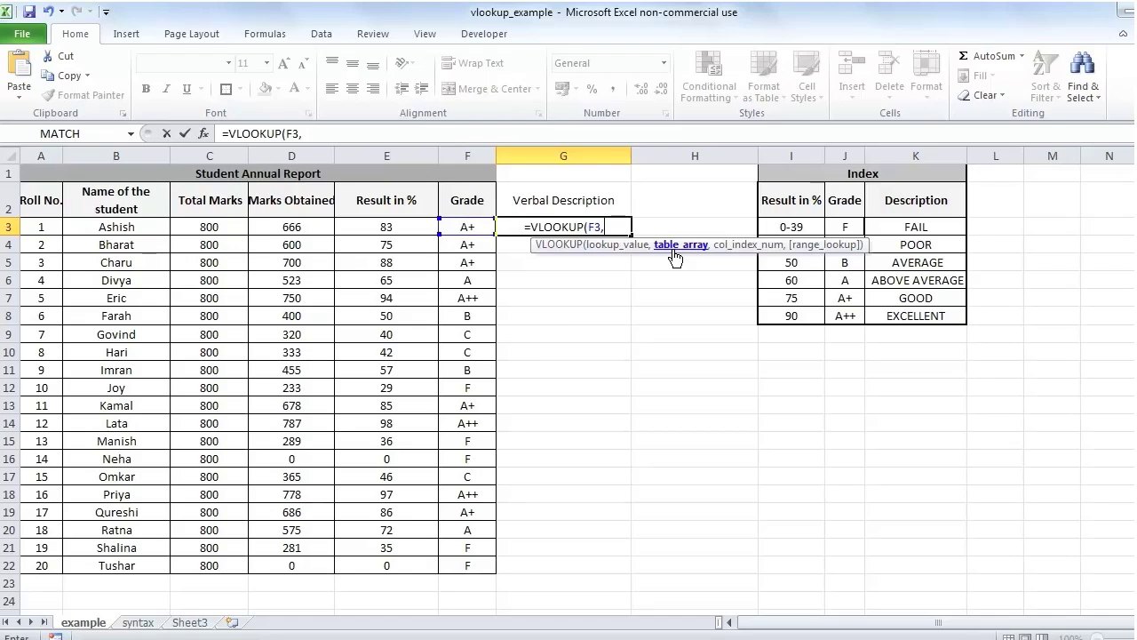
Complete the G3 formula with table array J3:K8, column index 2 and TRUE for approximate match, and commit it
drag(842, 227, 931, 313)
text(,)
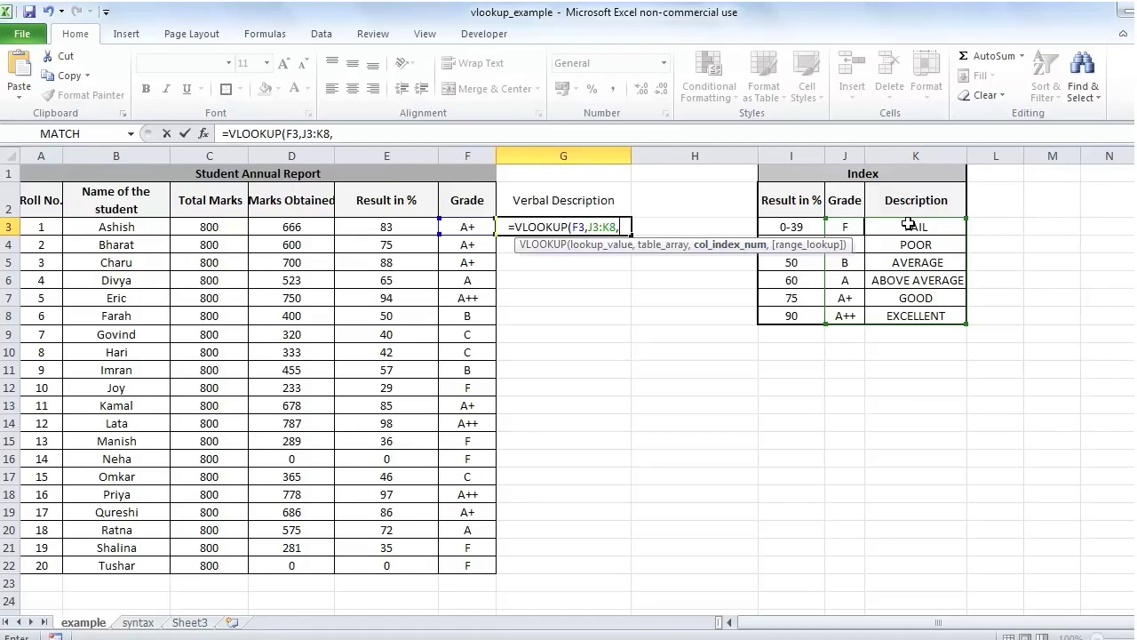
click(627, 226)
text(2)
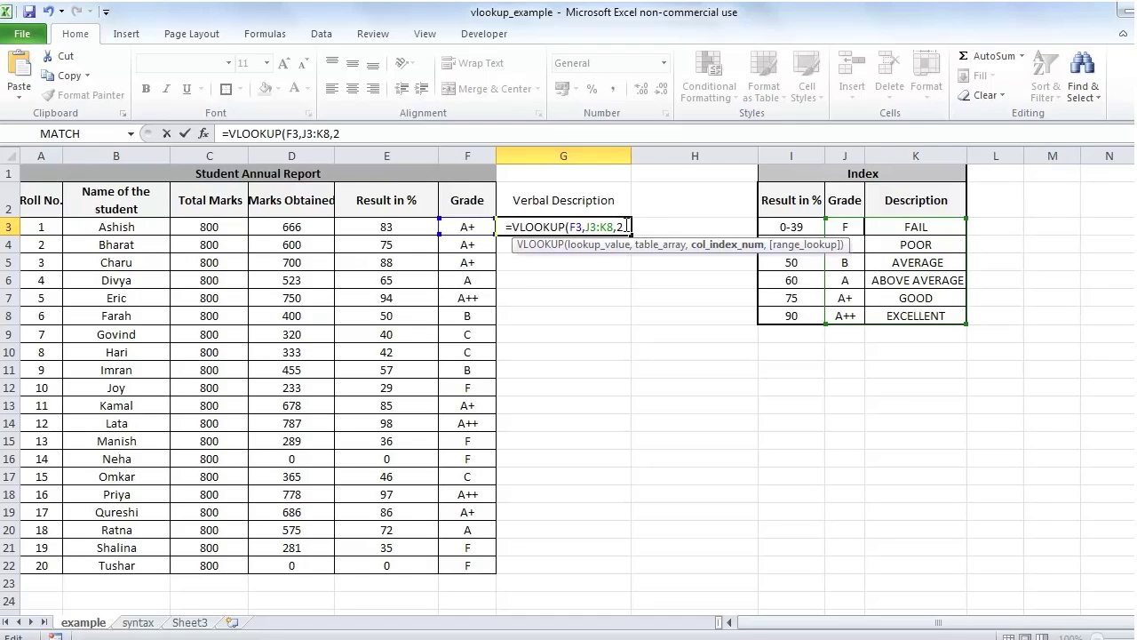
text(,)
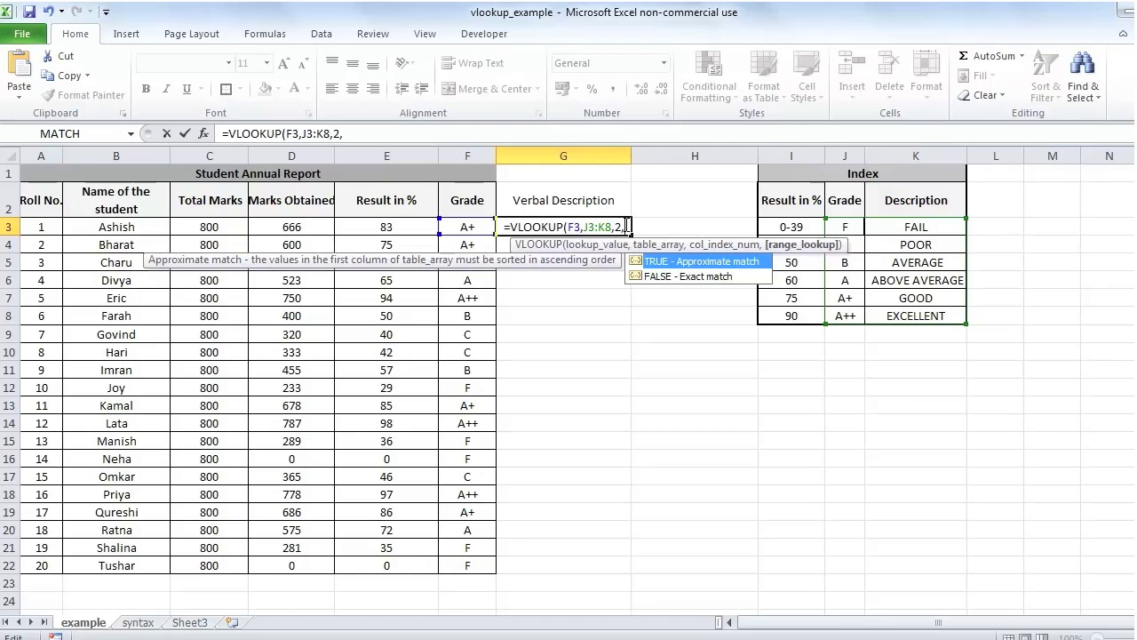
click(696, 263)
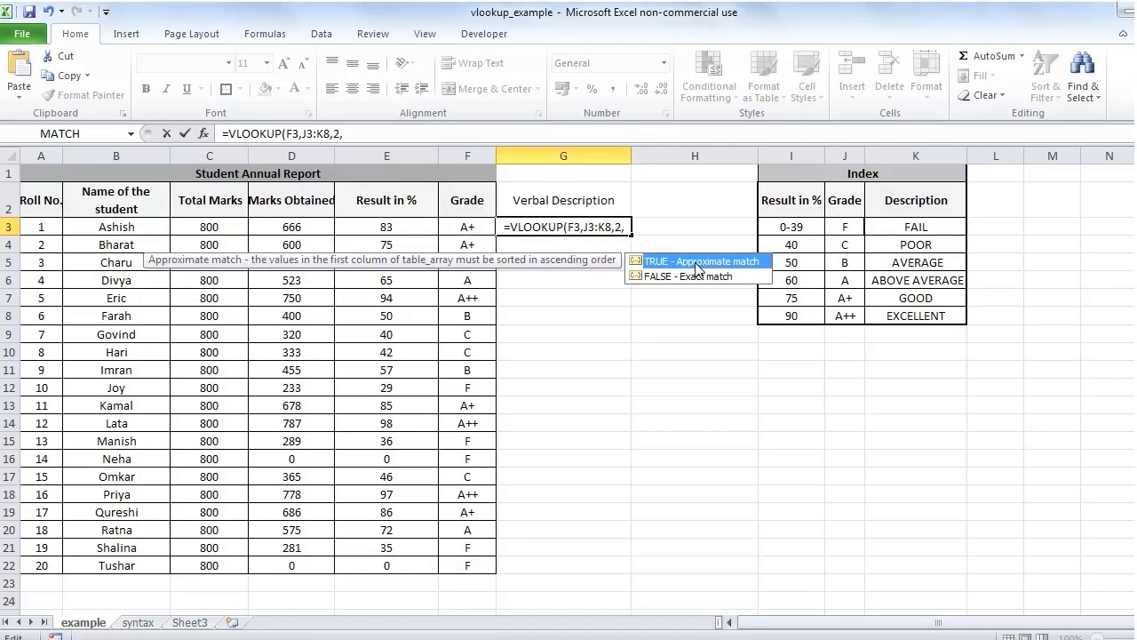
double_click(697, 262)
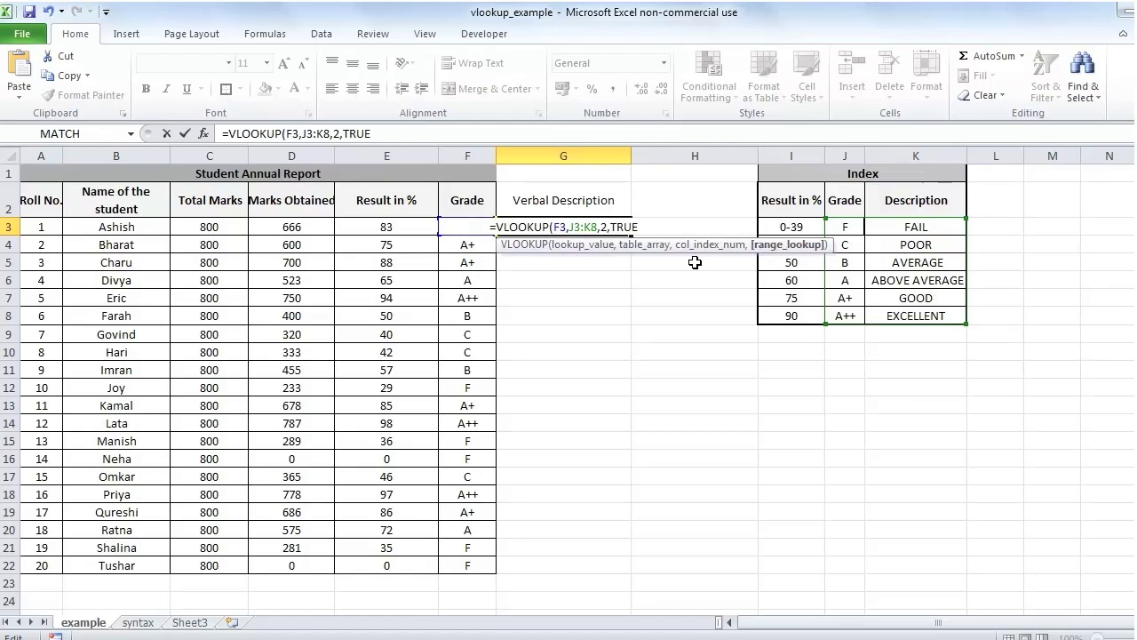
text())
key(Return)
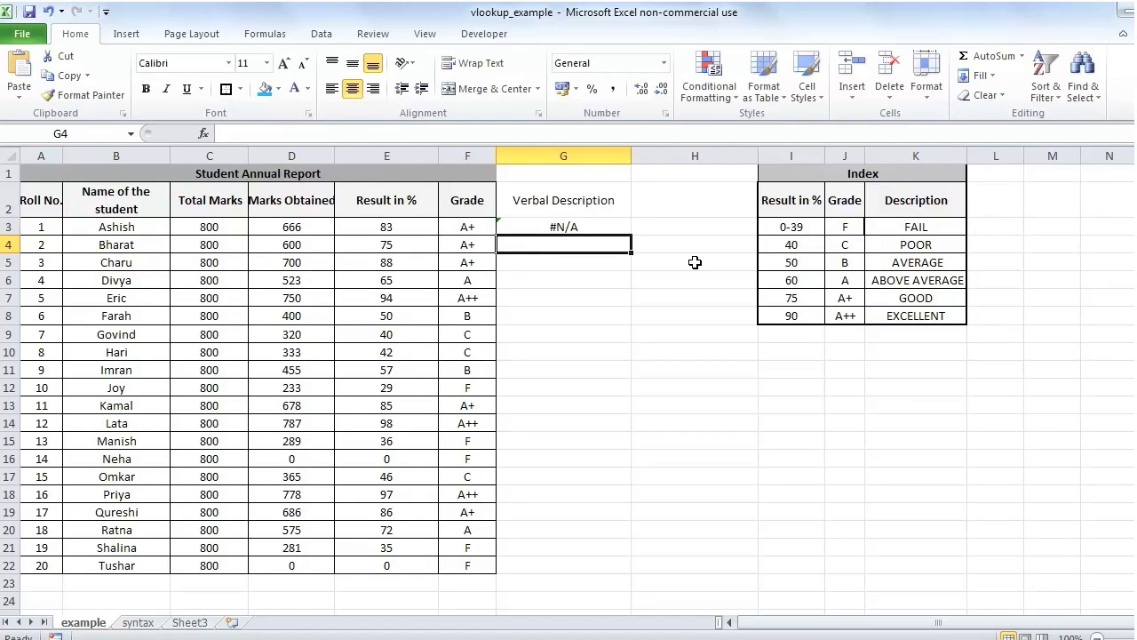
In the VLOOKUP formula in G3, make the table array reference absolute as $J$3:$K$8
click(591, 226)
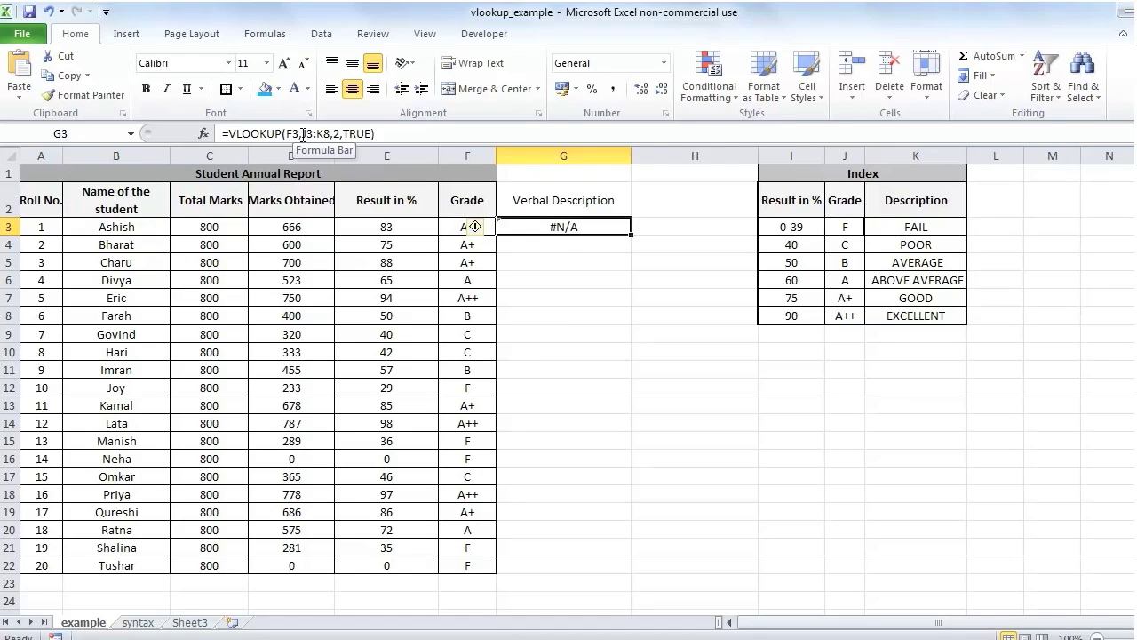
drag(303, 135, 331, 134)
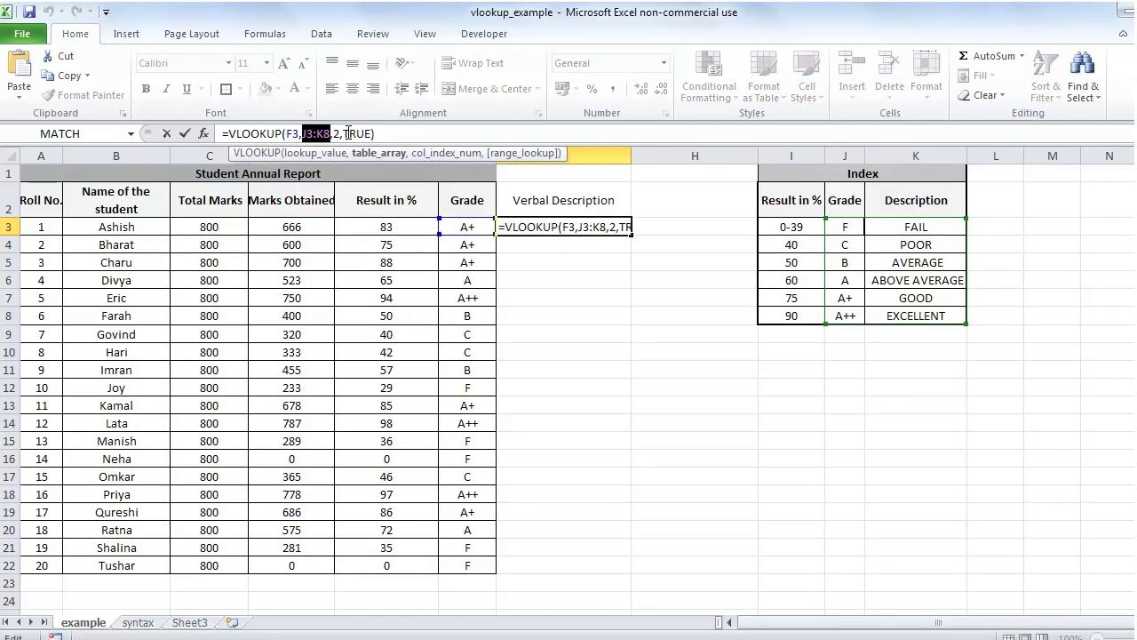
drag(344, 133, 371, 133)
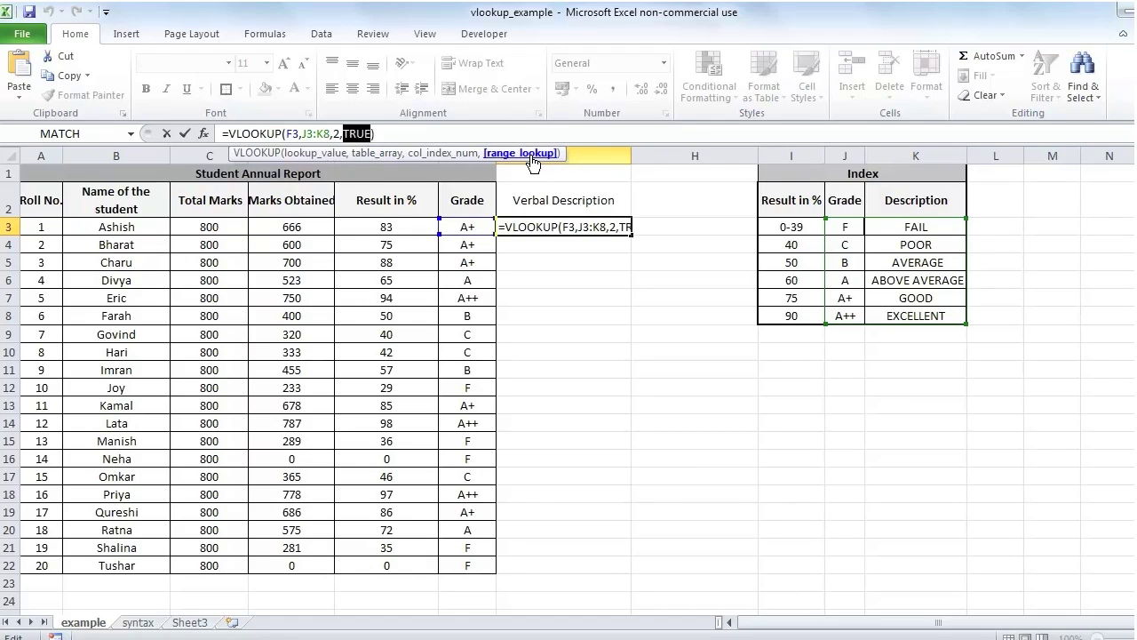
click(304, 133)
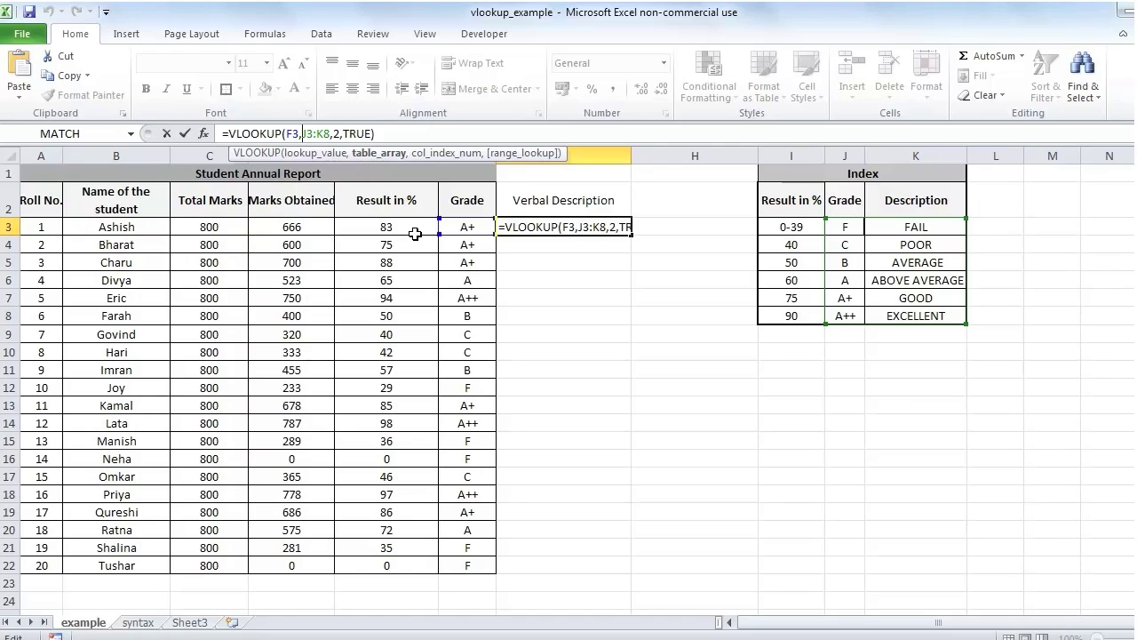
text(4)
key(BackSpace)
text($)
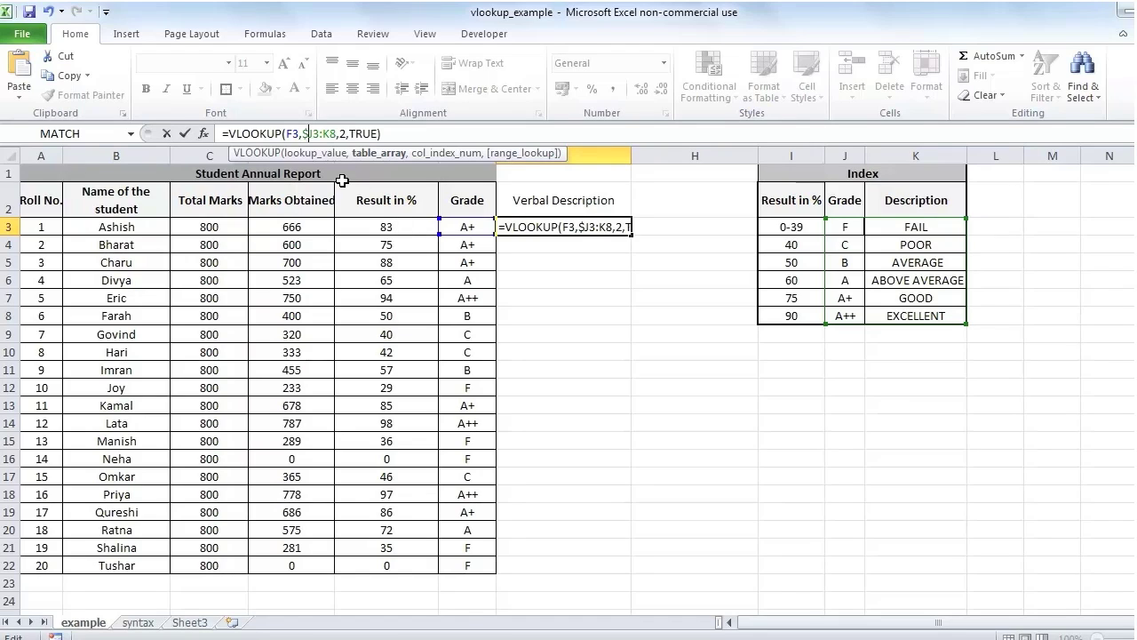
click(314, 133)
text($)
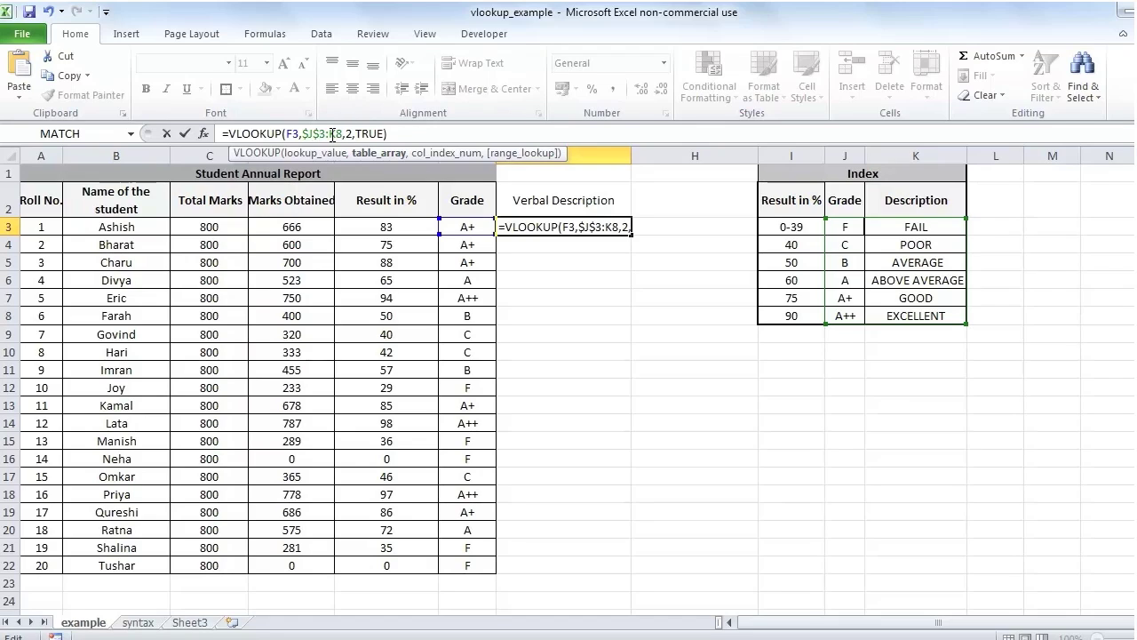
click(332, 133)
text($)
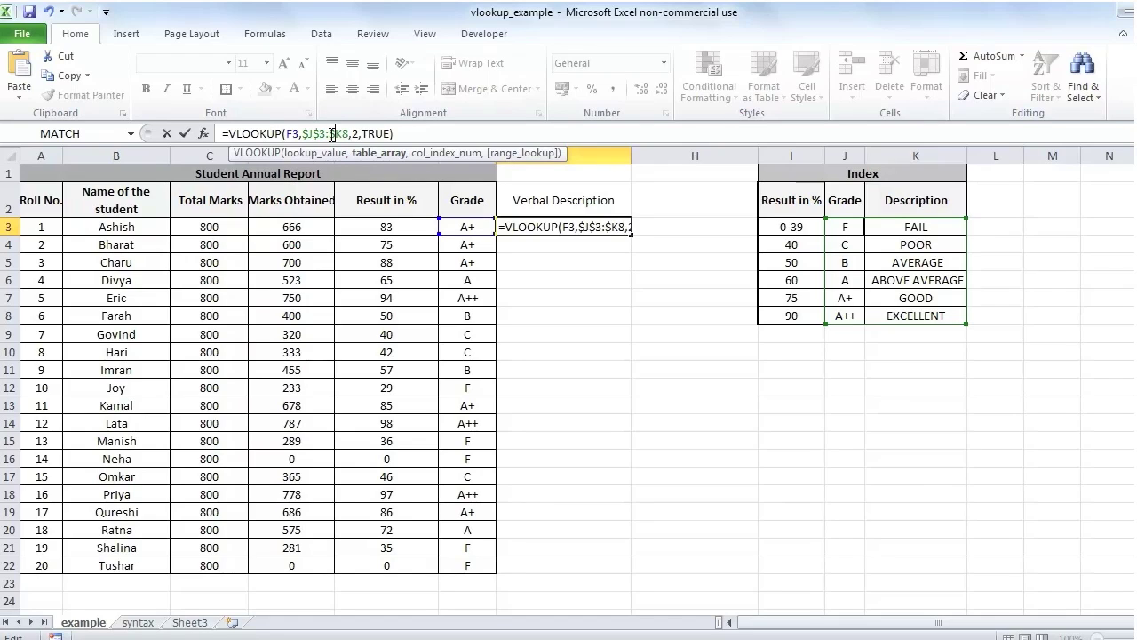
key(Right)
text($)
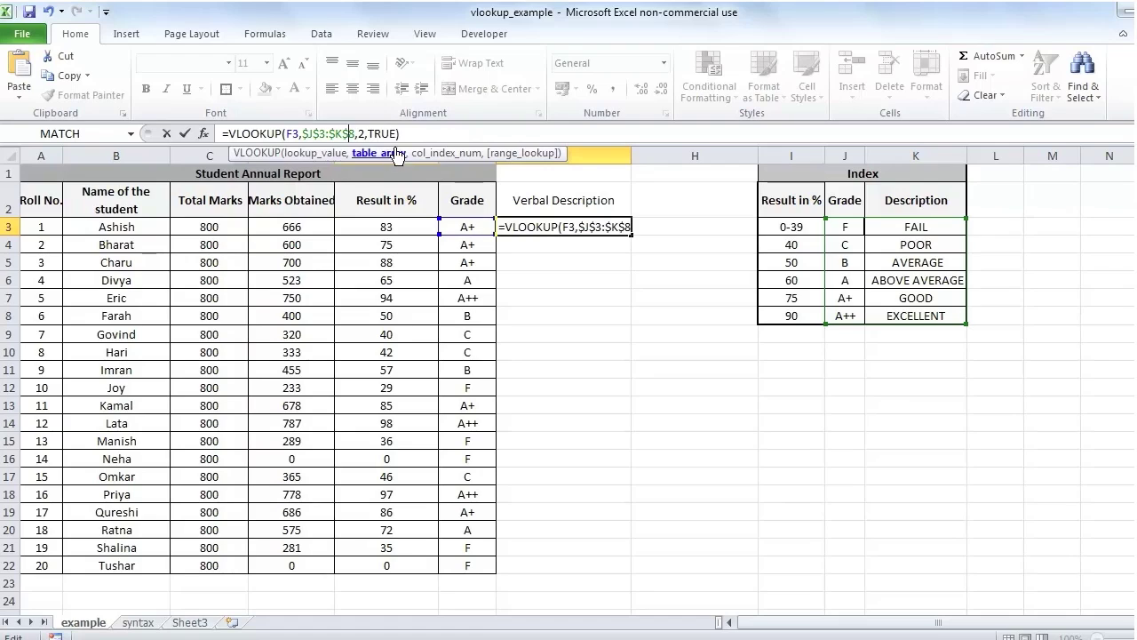
Replace the G3 formula's range lookup argument with FALSE for an exact match and commit the formula
click(371, 133)
key(Delete)
key(Delete)
key(Delete)
key(Delete)
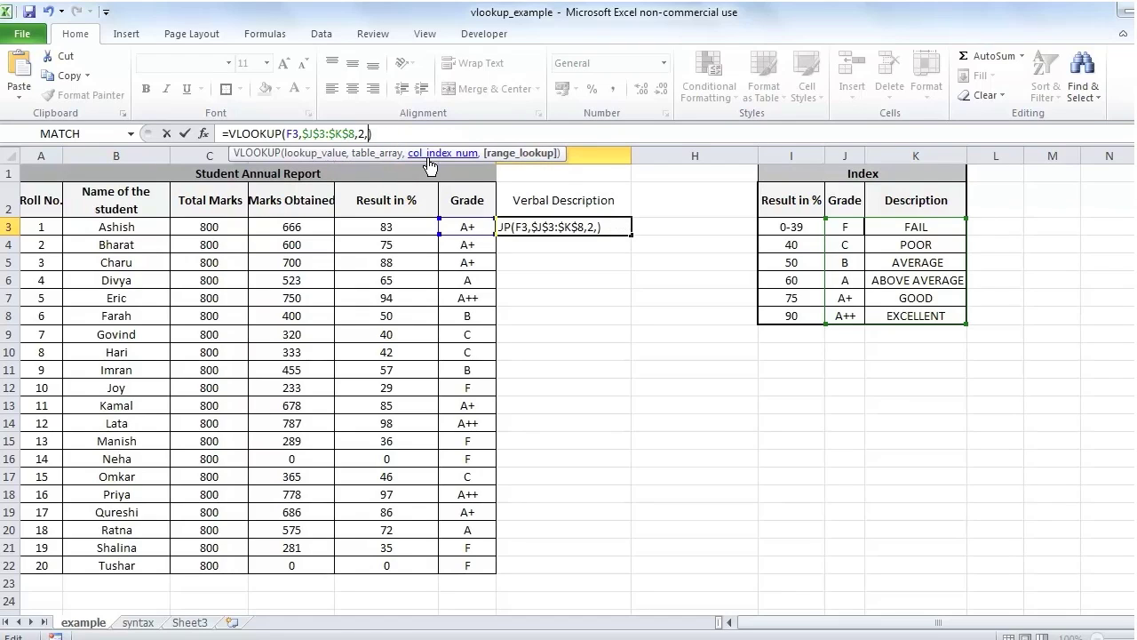
text(False)
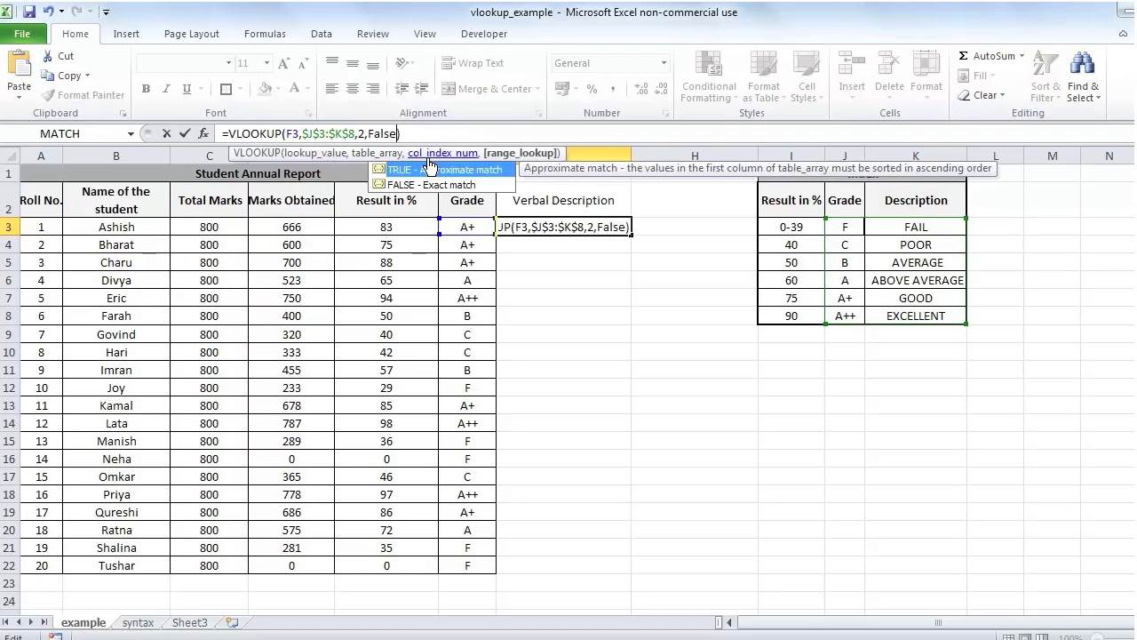
click(431, 185)
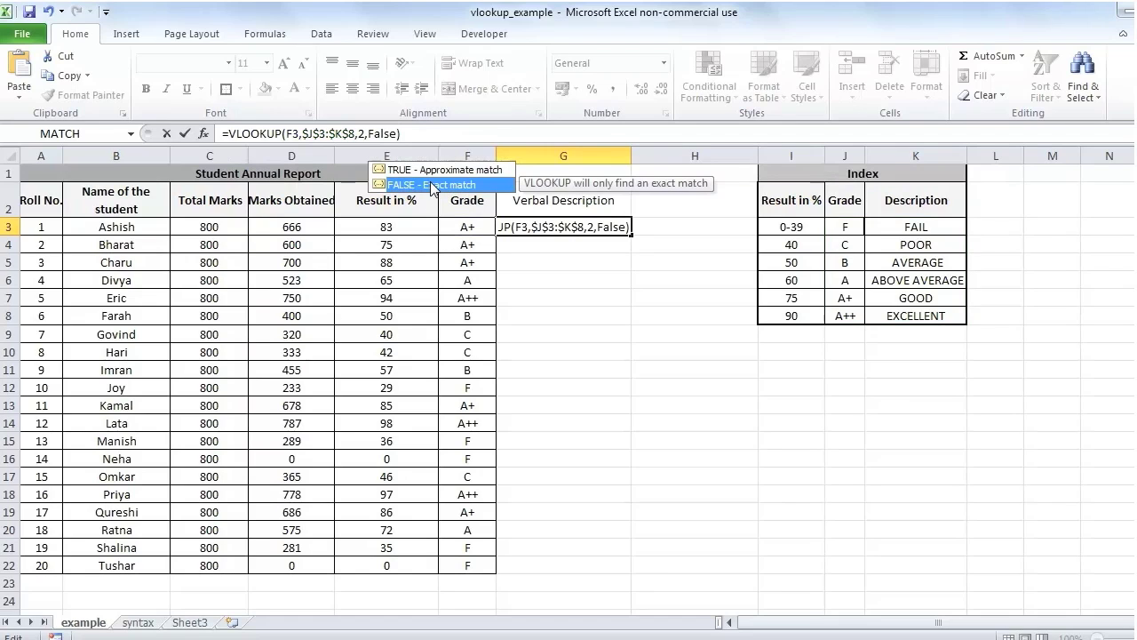
double_click(430, 181)
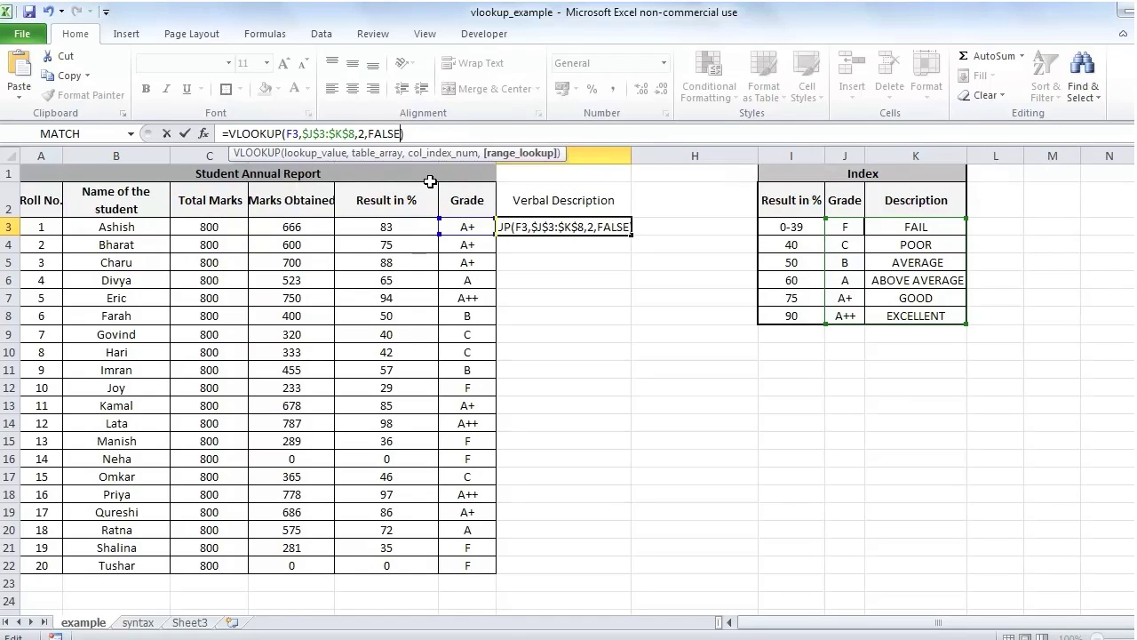
click(417, 130)
key(Return)
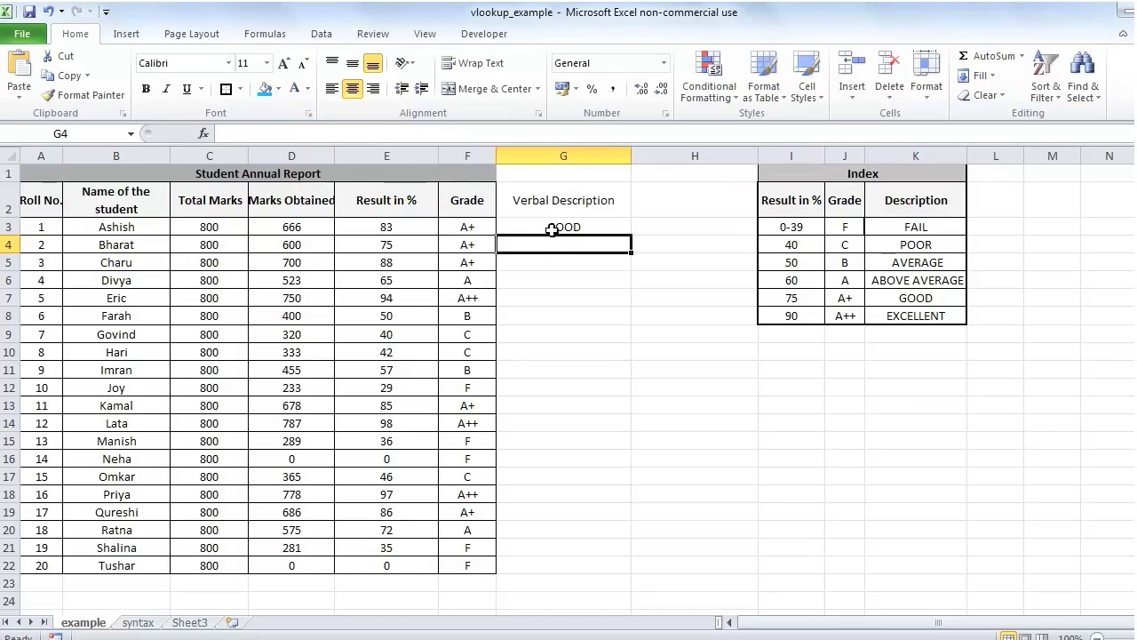
Fill the VLOOKUP formula from G3 down through G22 for all the students
drag(558, 200, 572, 232)
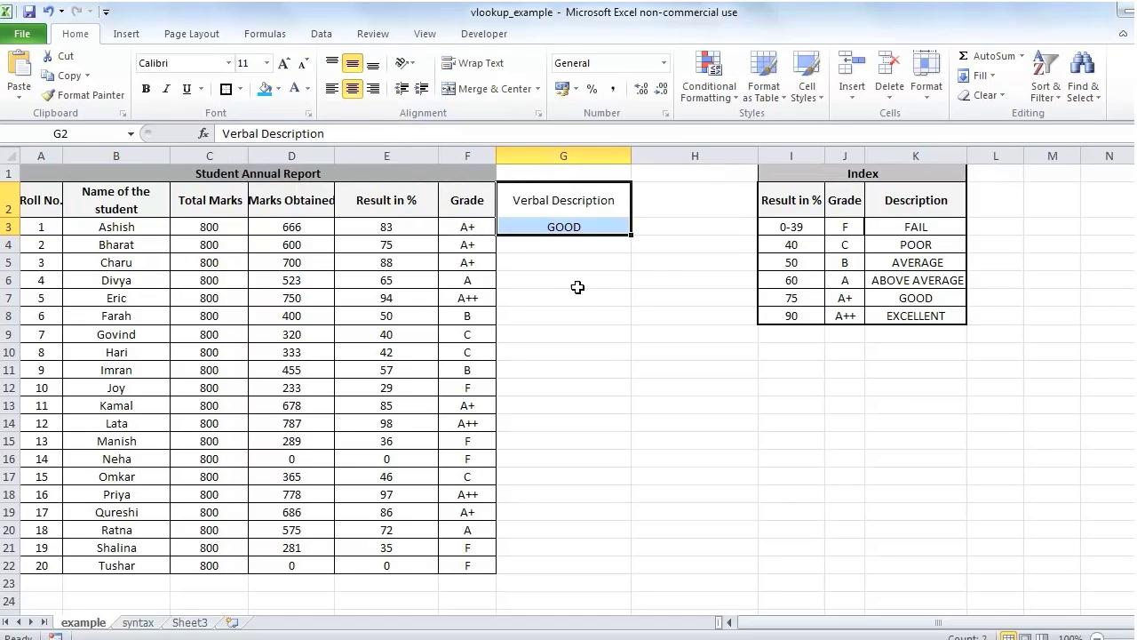
click(579, 278)
click(591, 229)
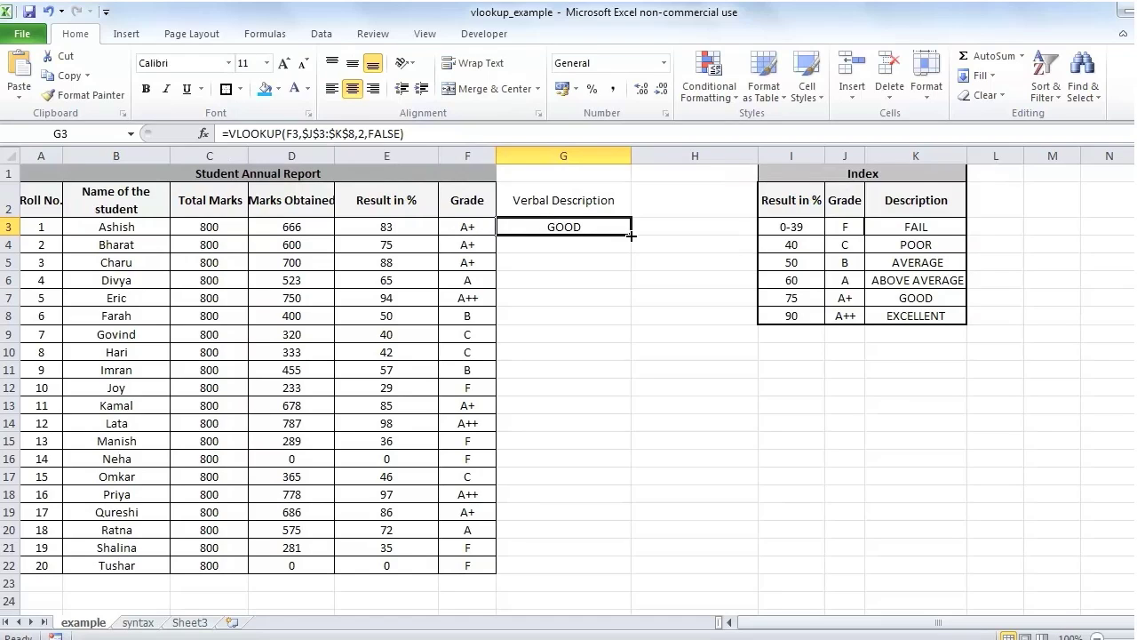
drag(630, 235, 586, 569)
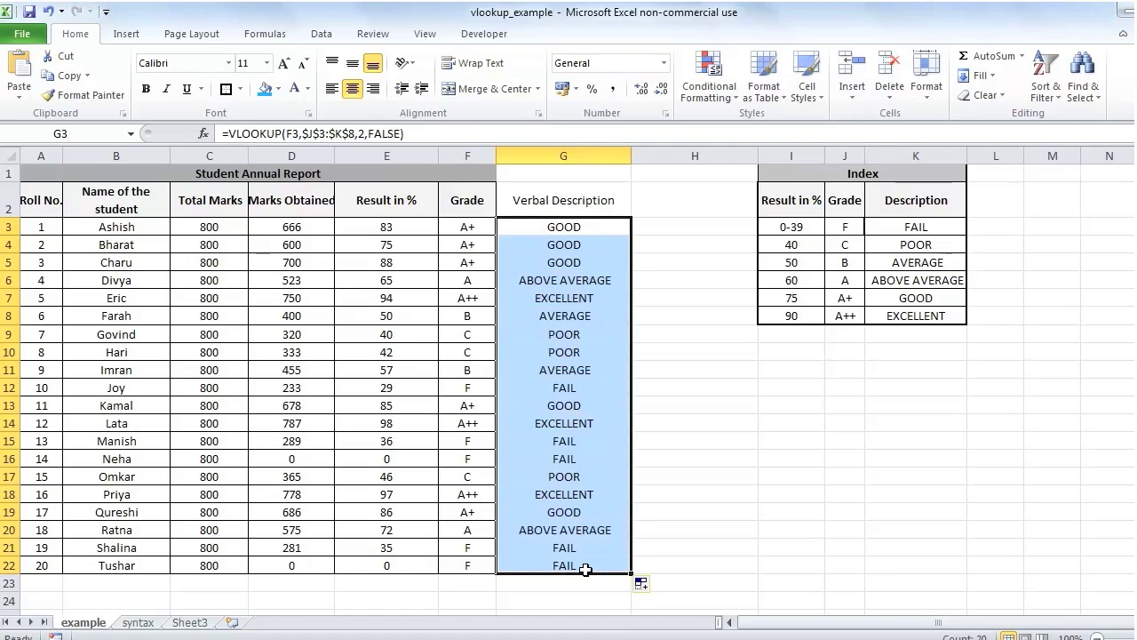
click(682, 330)
Apply a light grey theme fill to the Verbal Description header in G2
click(510, 200)
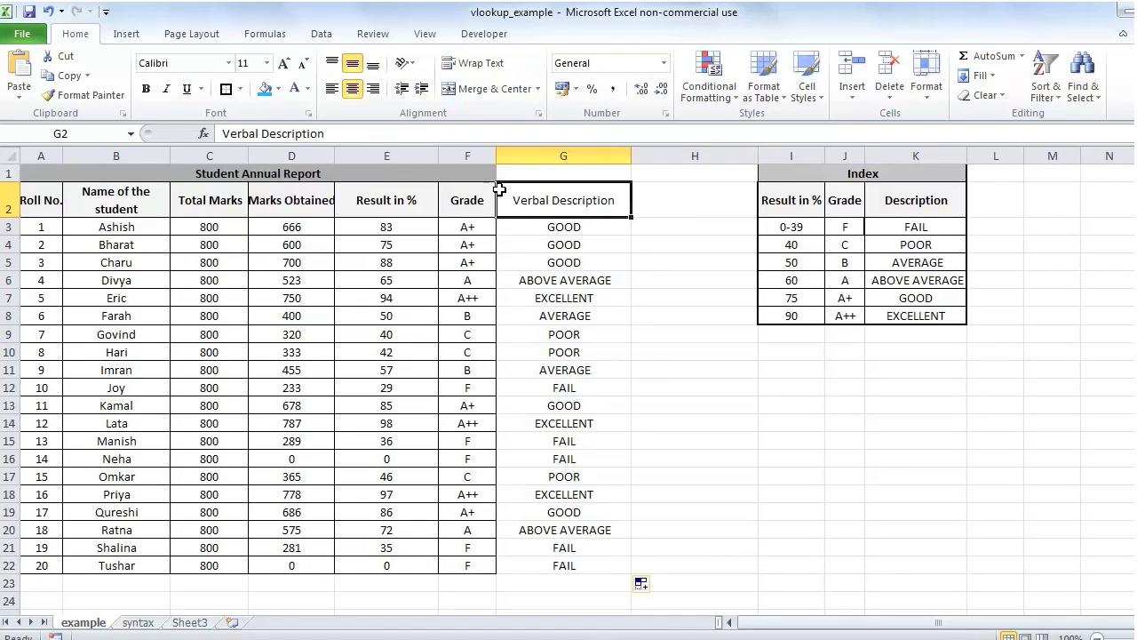
click(278, 89)
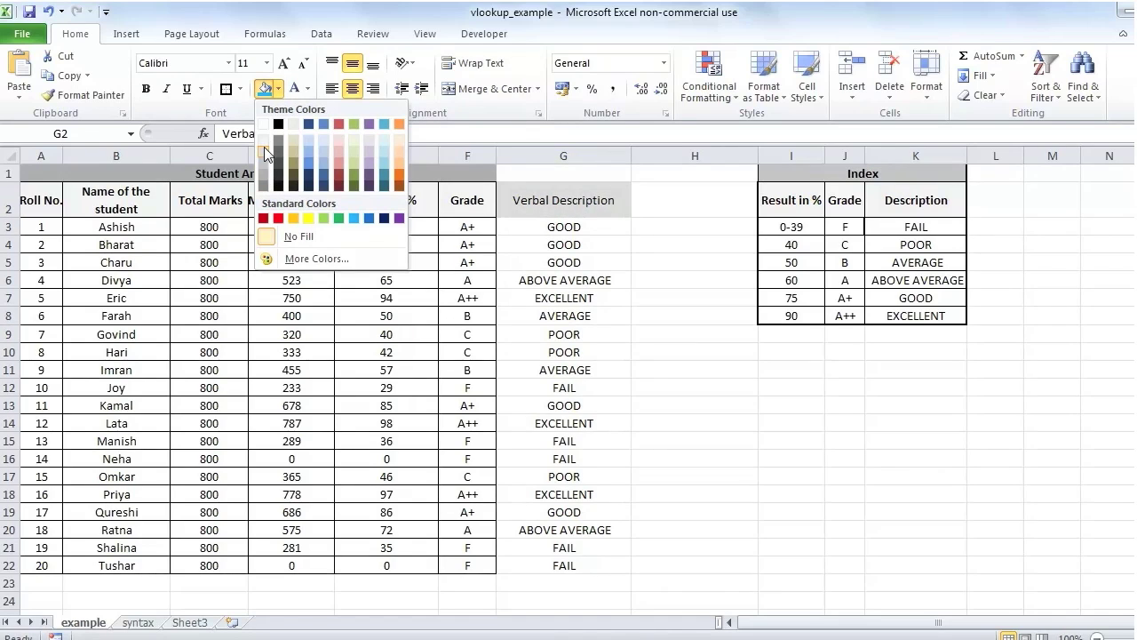
click(265, 146)
click(568, 298)
Apply All Borders to the Verbal Description column, range G2:G22
drag(560, 197, 549, 565)
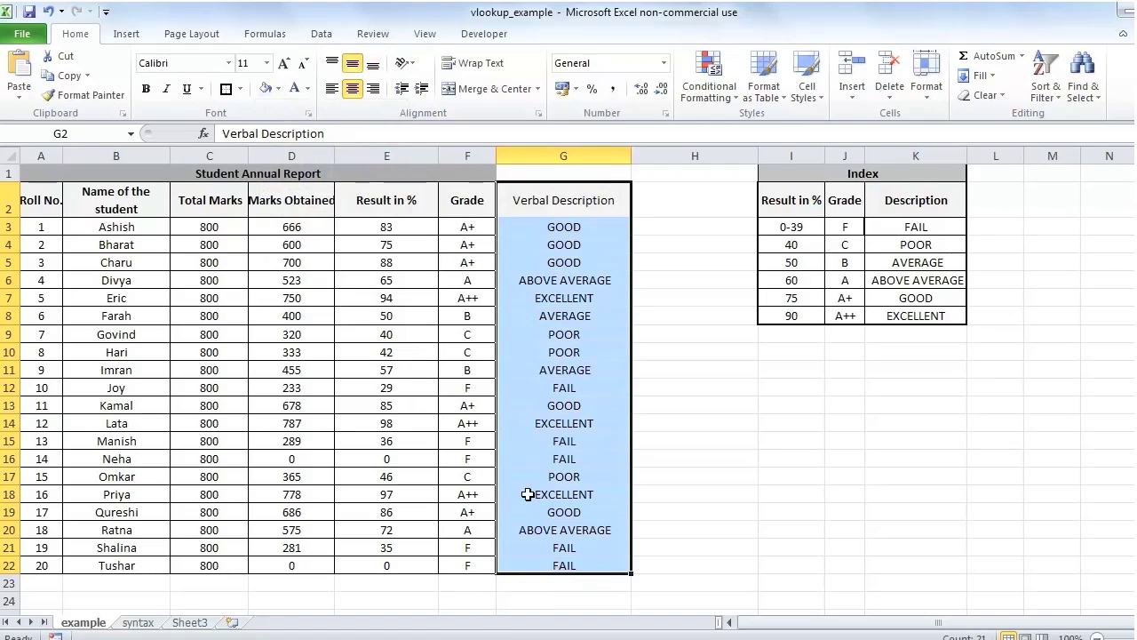
click(240, 89)
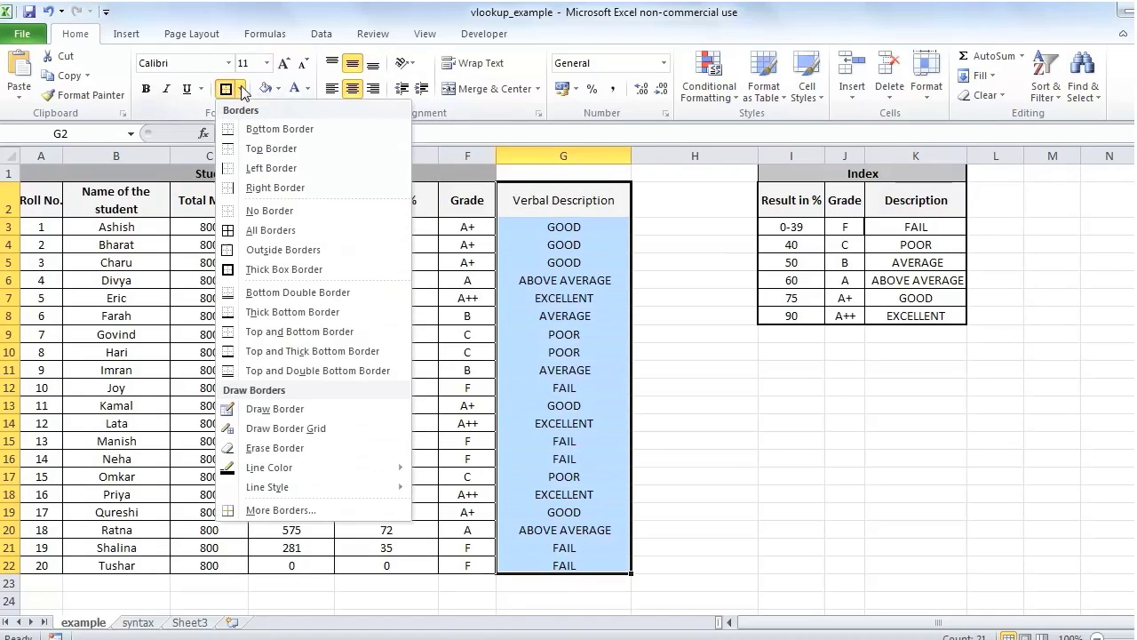
click(245, 233)
click(683, 405)
Make the Verbal Description header in G2 bold
click(573, 197)
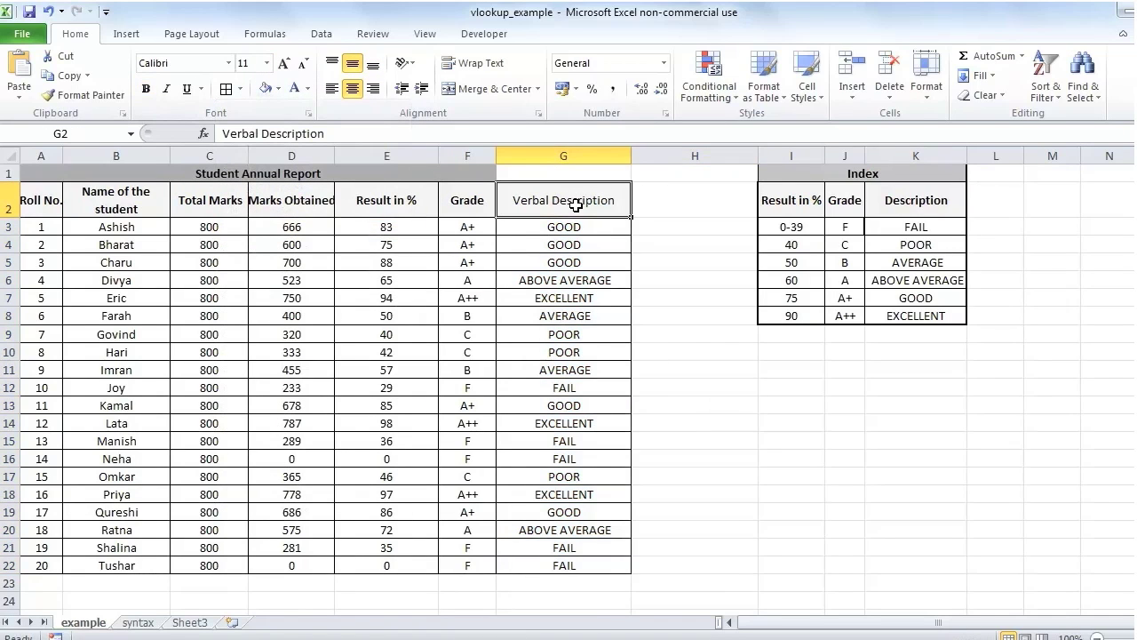
key(ctrl+b)
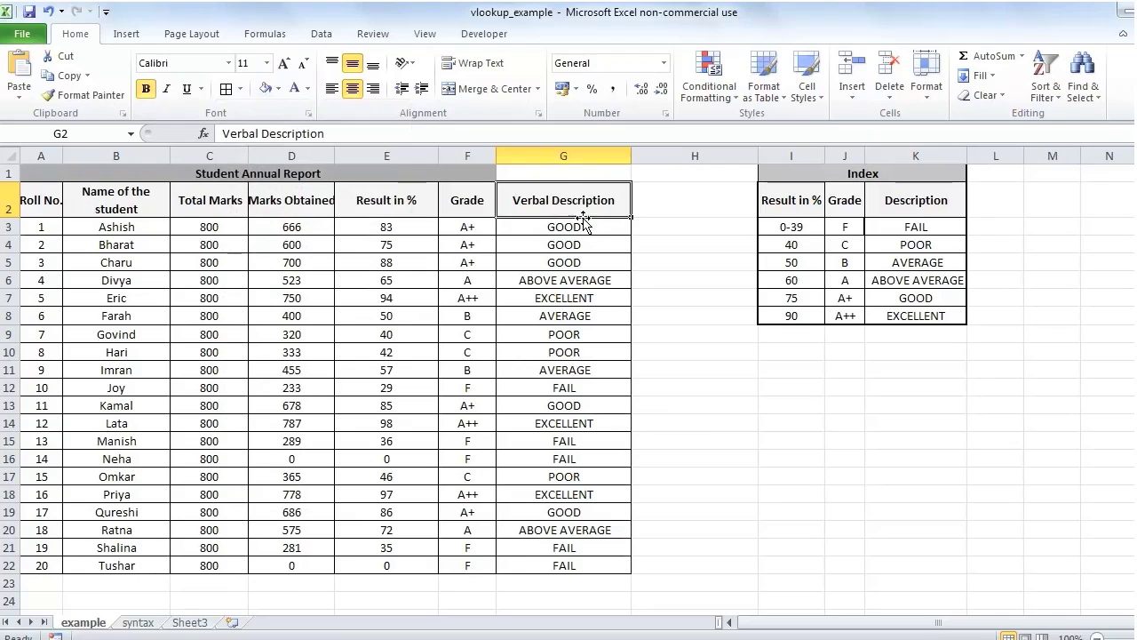
click(661, 297)
Merge and center the Student Annual Report title across A1:G1 so that it spans the Verbal Description column
drag(323, 177, 533, 174)
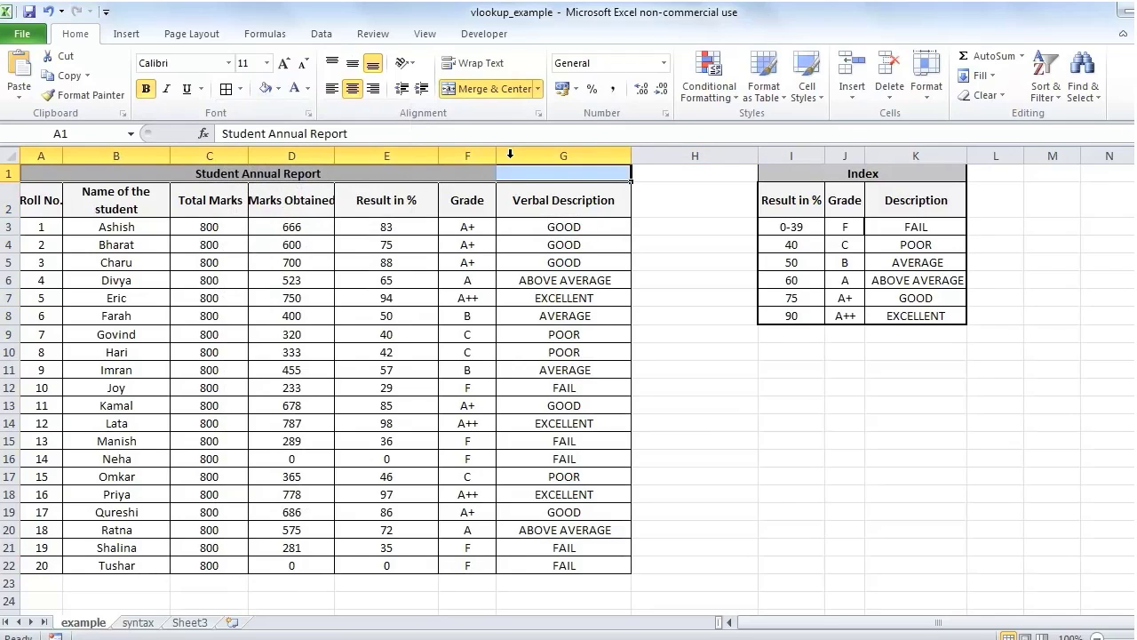
click(500, 92)
click(712, 448)
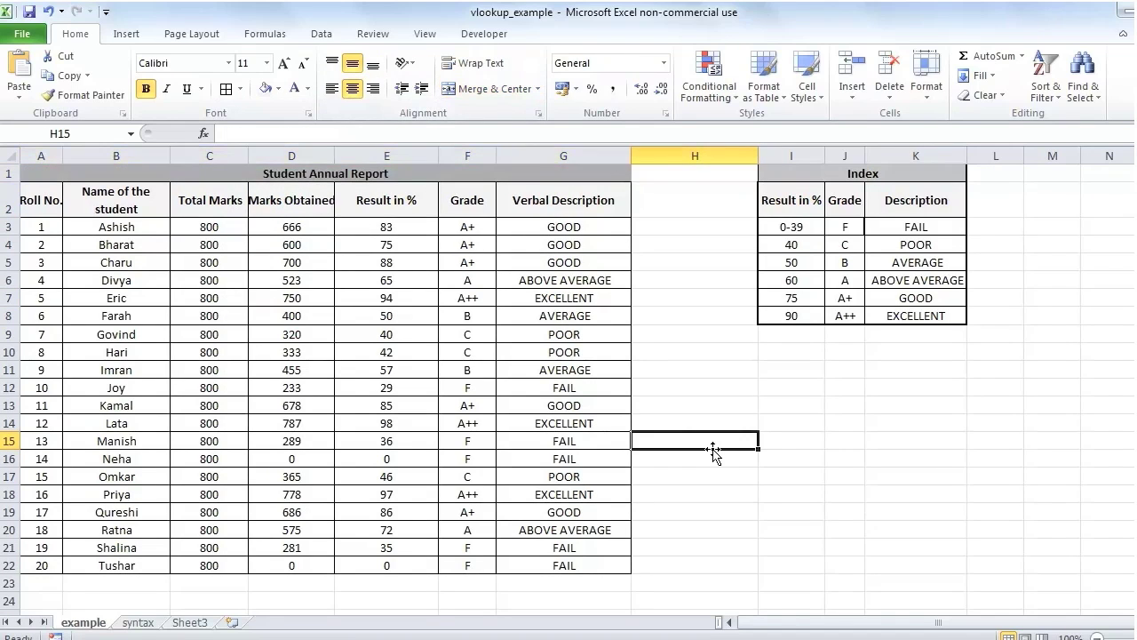